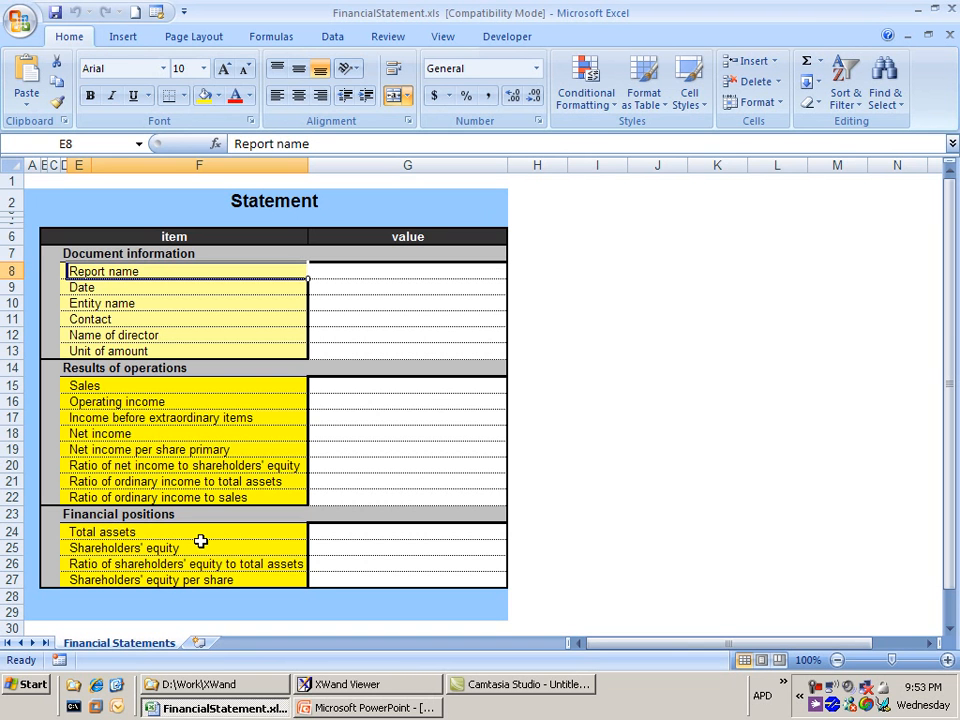
# Step: Launch Sheet Mapping Designer from the Interstage XWand Toolkit's Sheet Mapping Function group
pyautogui.click(40, 686)
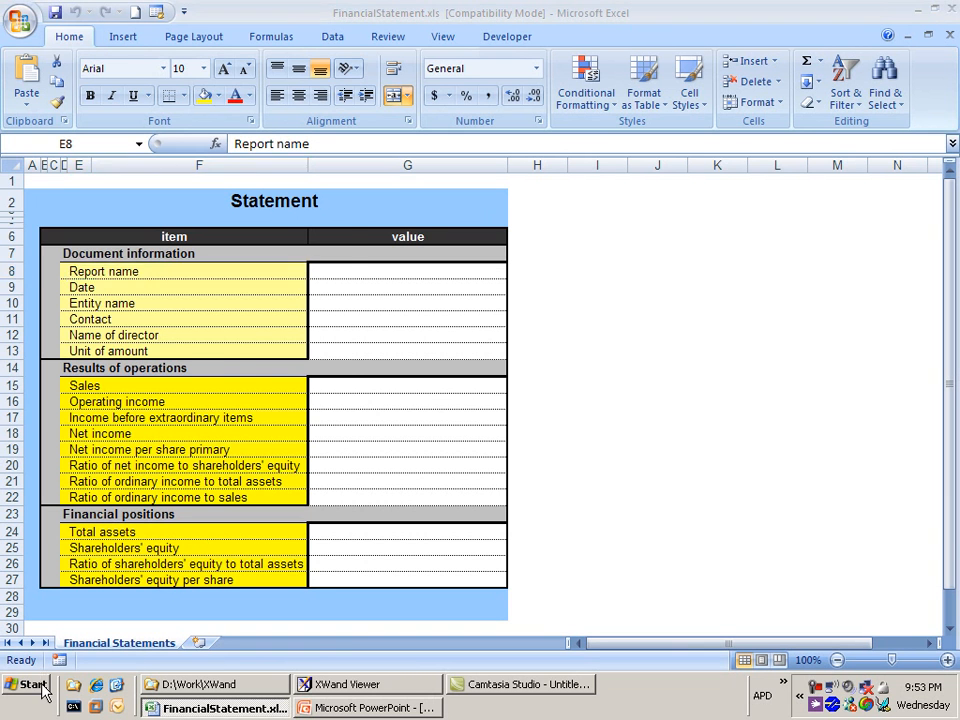
pyautogui.moveTo(124, 626)
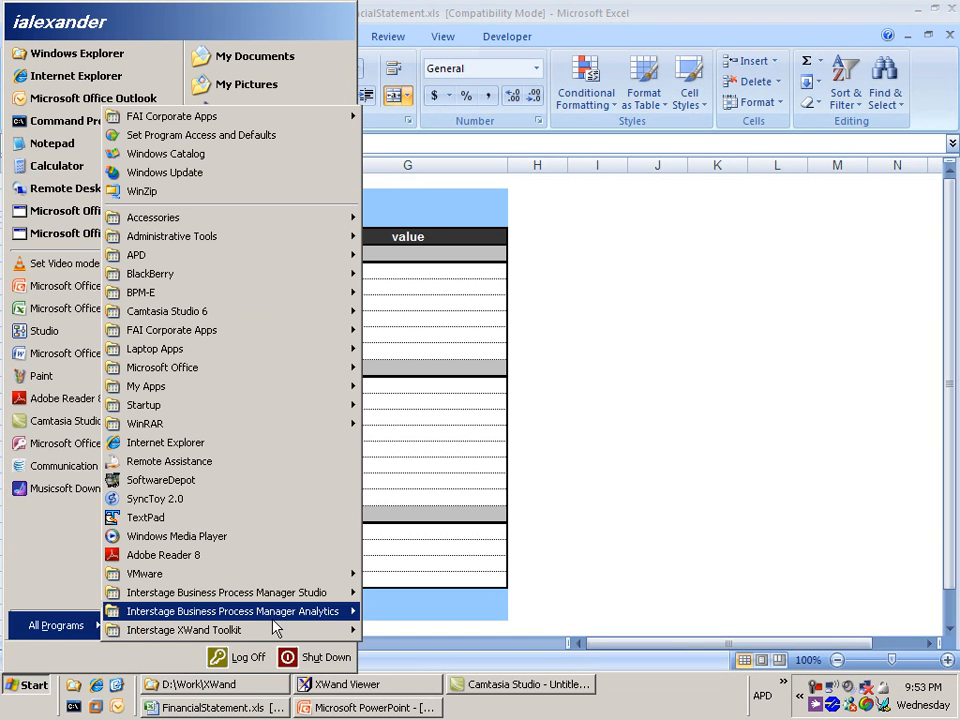
pyautogui.moveTo(300, 633)
pyautogui.moveTo(483, 545)
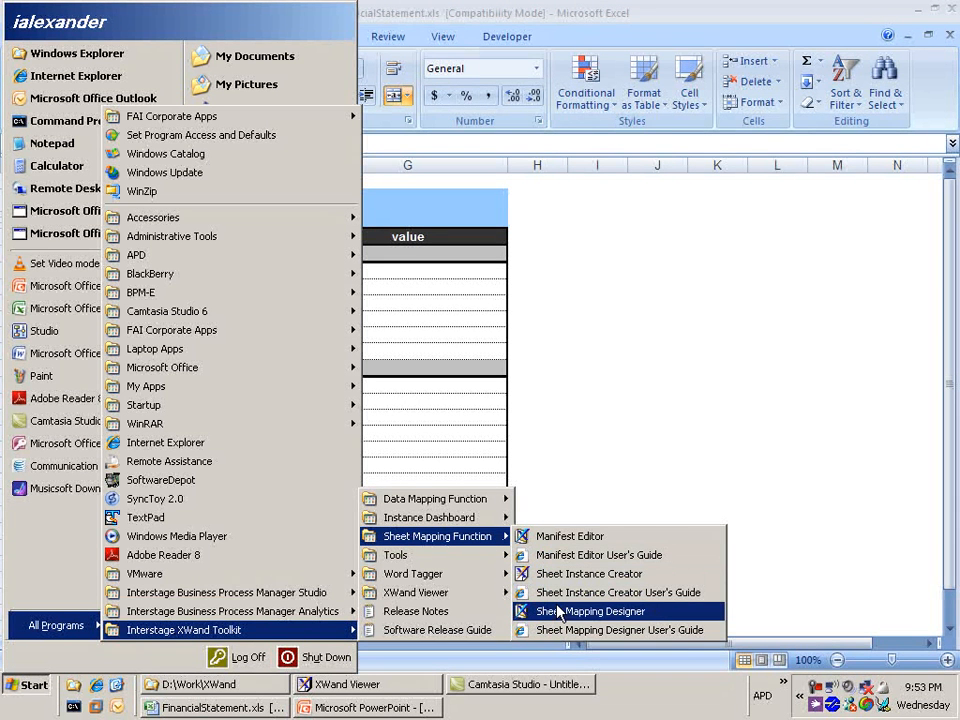
pyautogui.click(660, 618)
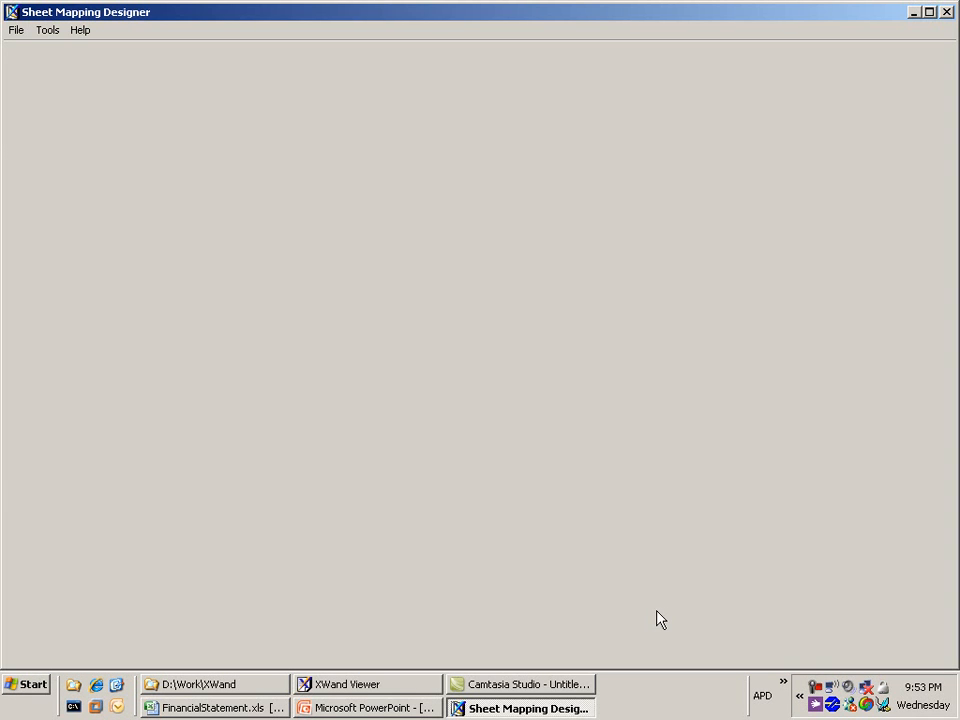
# Step: Start a new mapping with FinancialStatement.xls from D:\Work\XWand\v11_scratch\excel\contents\content51\excel as the Excel source
pyautogui.click(16, 30)
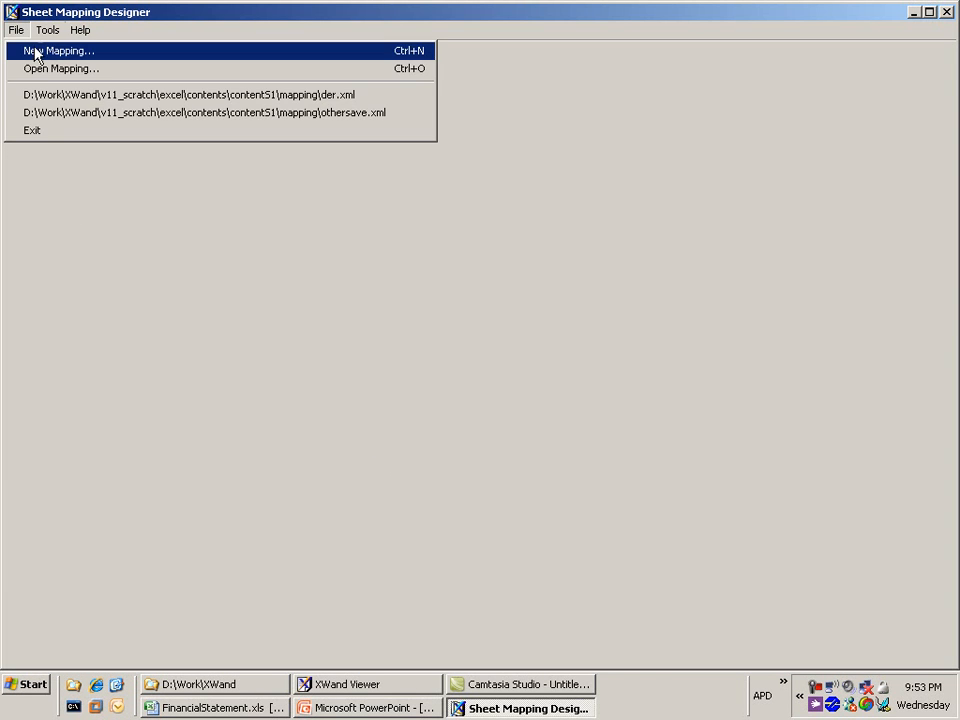
pyautogui.click(34, 49)
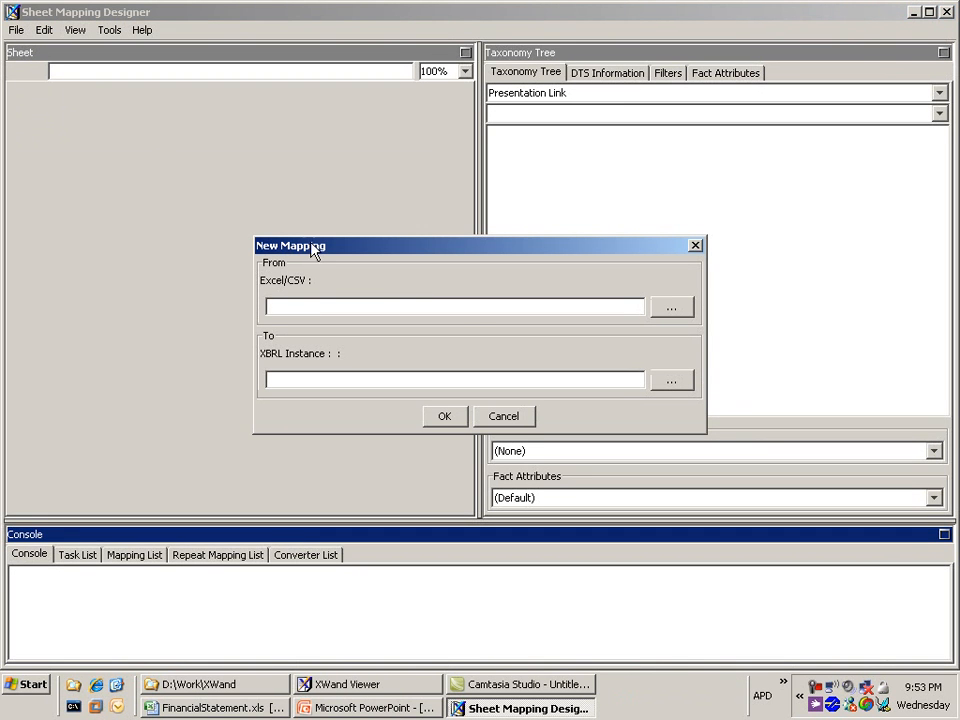
pyautogui.click(673, 310)
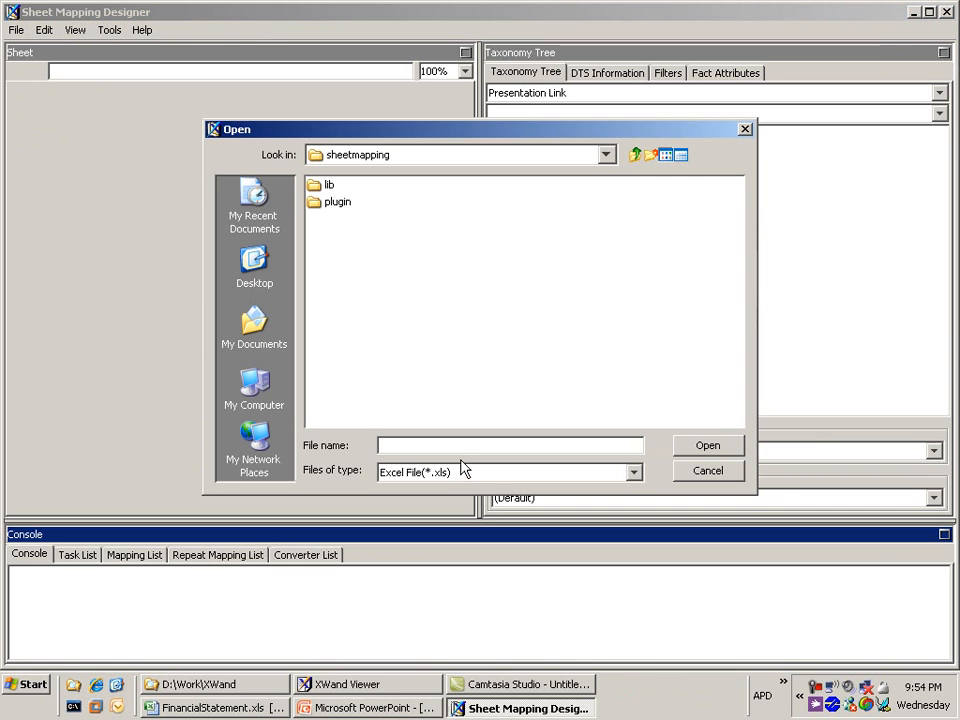
pyautogui.write('D:\\Work\\XWand\\v11_scratch\\excel\\contents\\content51')
pyautogui.press('Return')
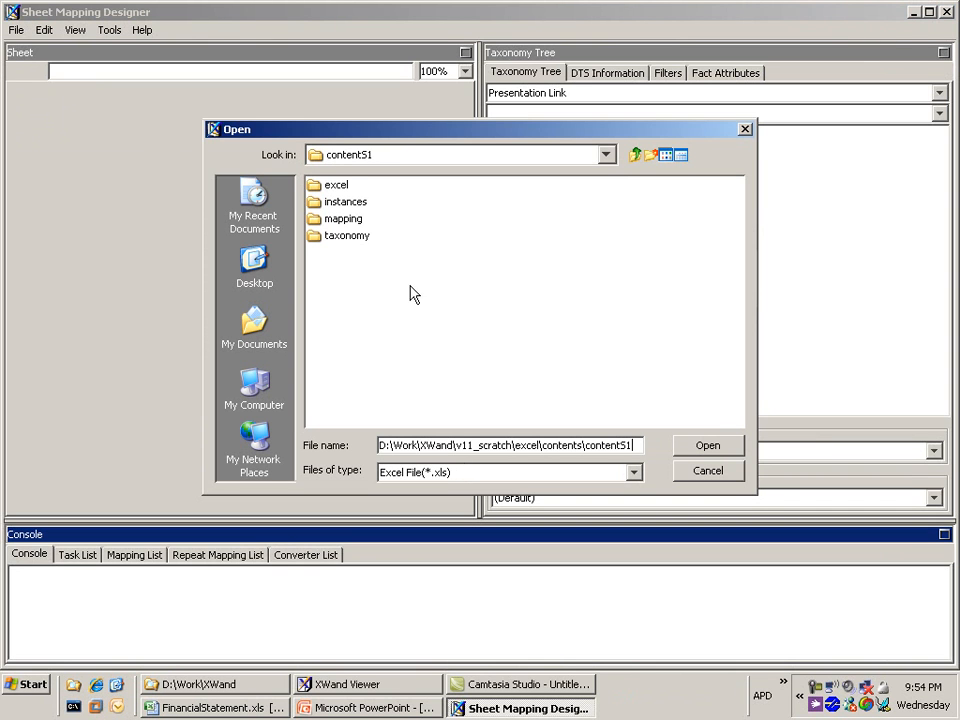
pyautogui.doubleClick(335, 187)
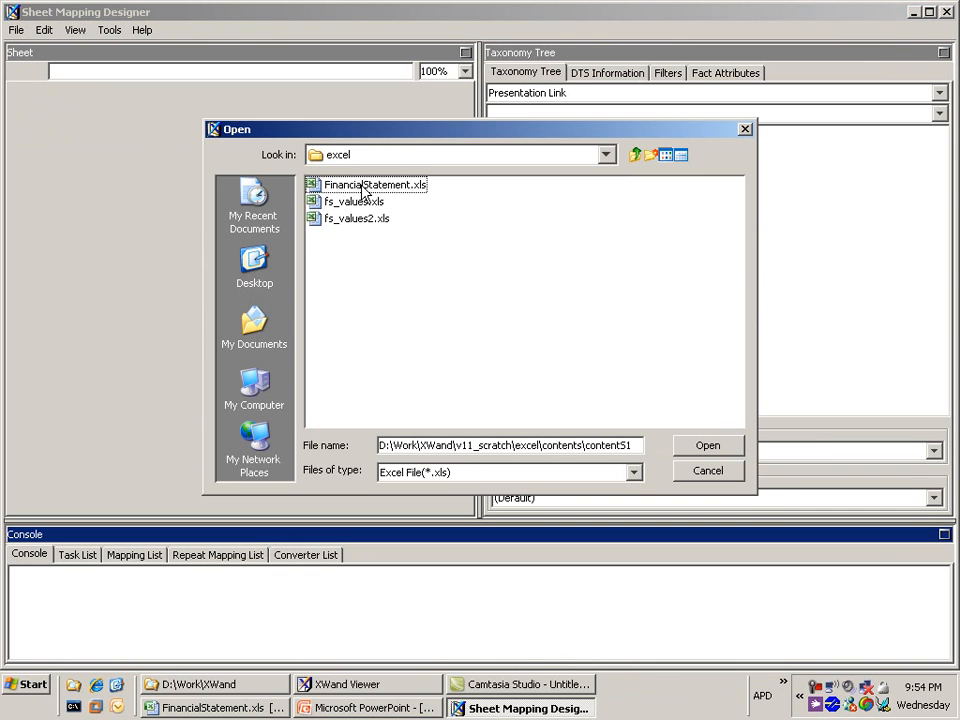
pyautogui.click(398, 189)
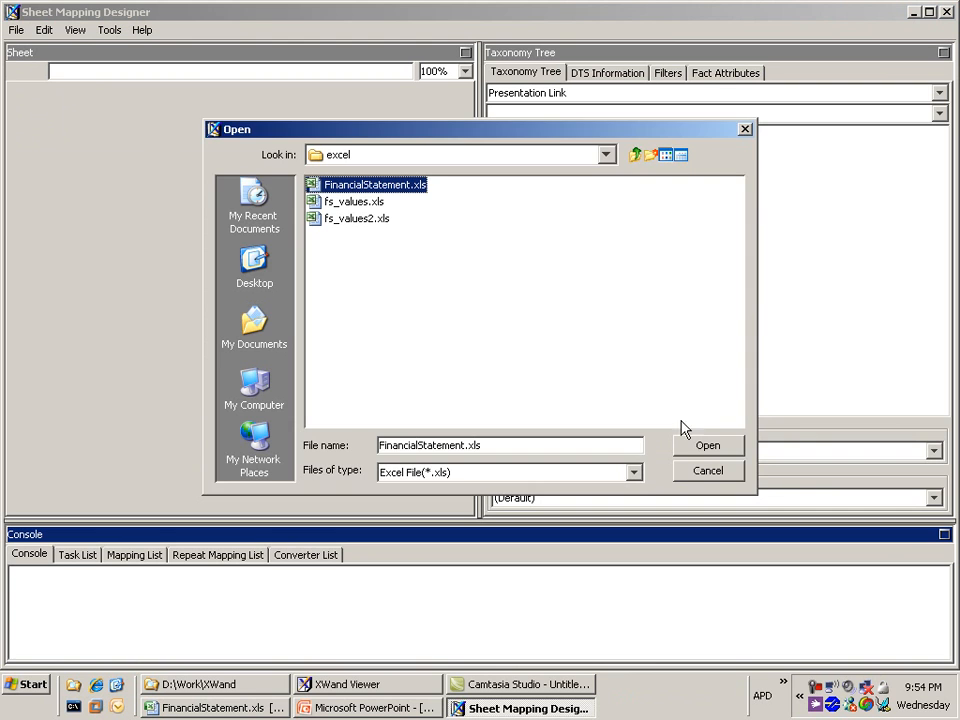
pyautogui.click(705, 446)
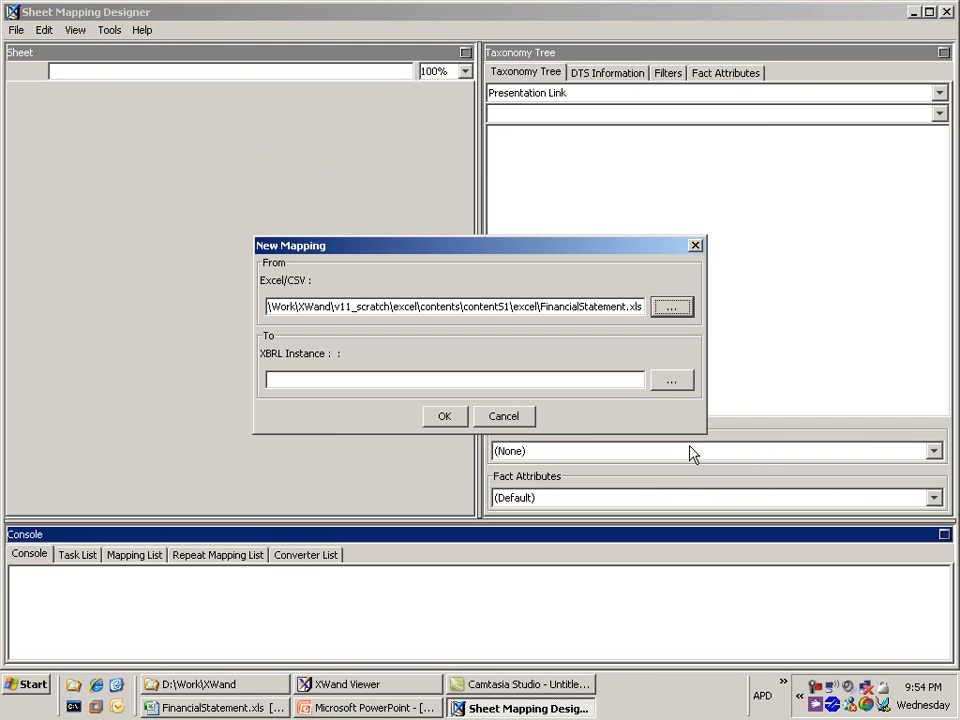
# Step: Choose sample1_instance.xml from the taxonomy folder as the target XBRL instance and create the mapping
pyautogui.click(670, 385)
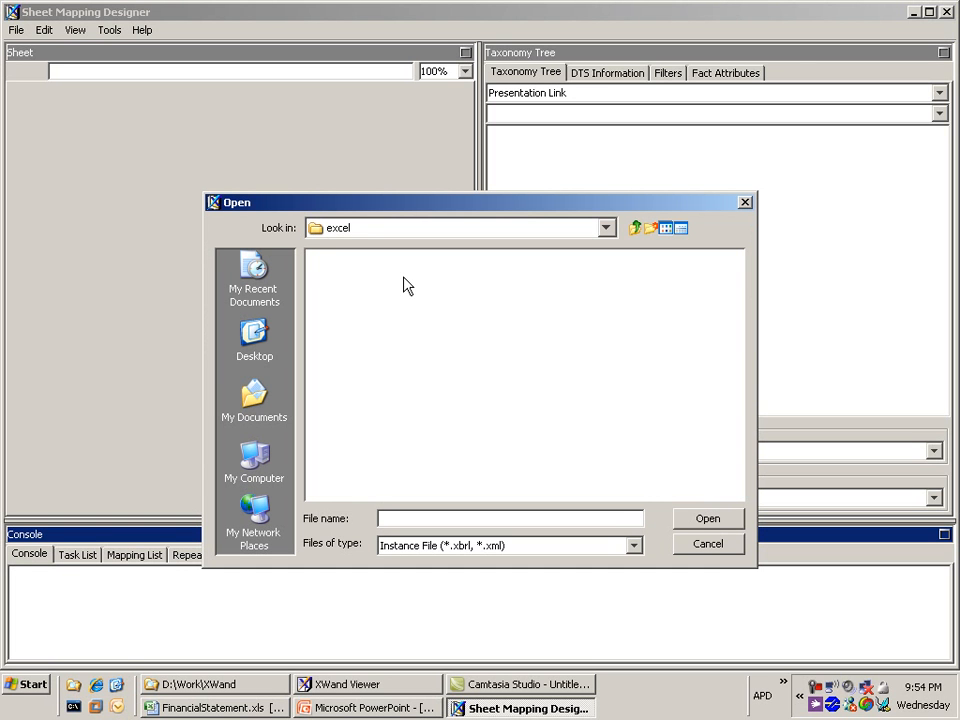
pyautogui.click(635, 229)
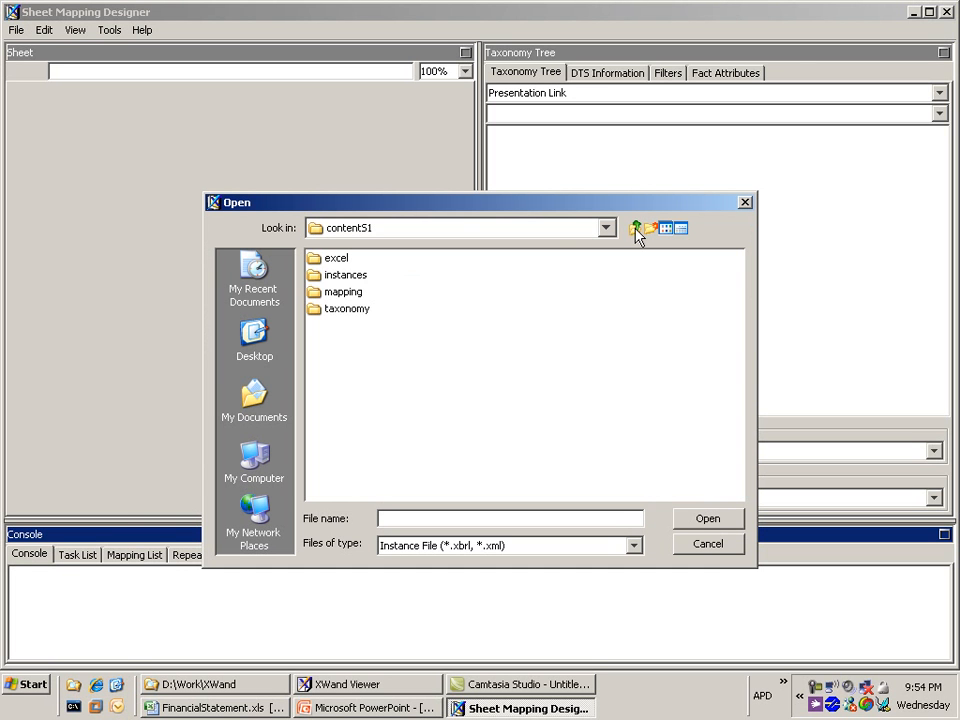
pyautogui.doubleClick(342, 310)
pyautogui.doubleClick(358, 293)
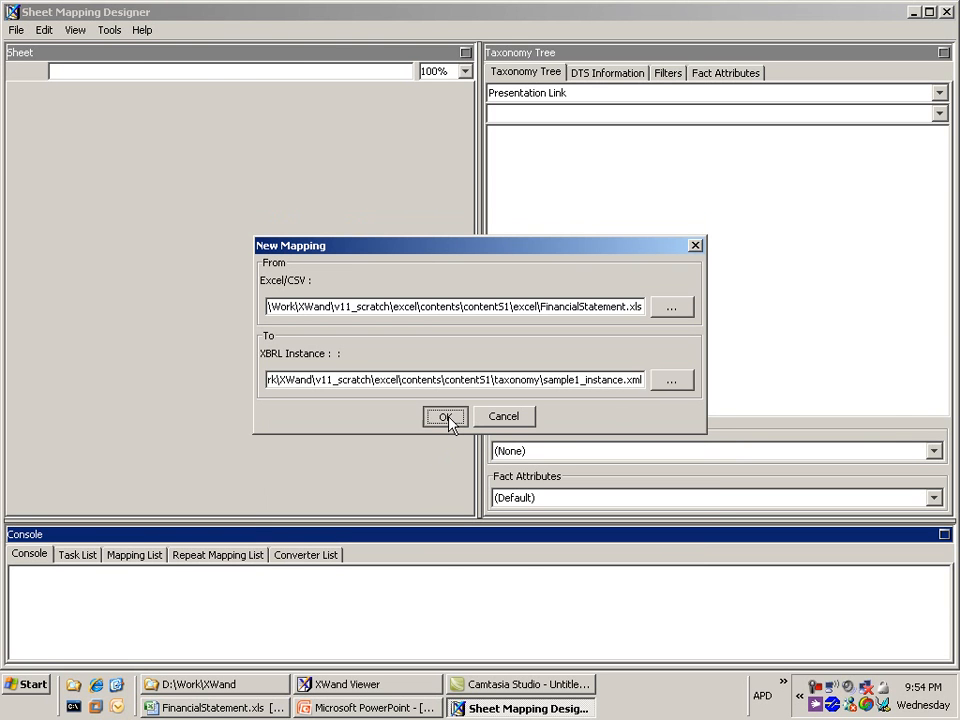
pyautogui.click(444, 416)
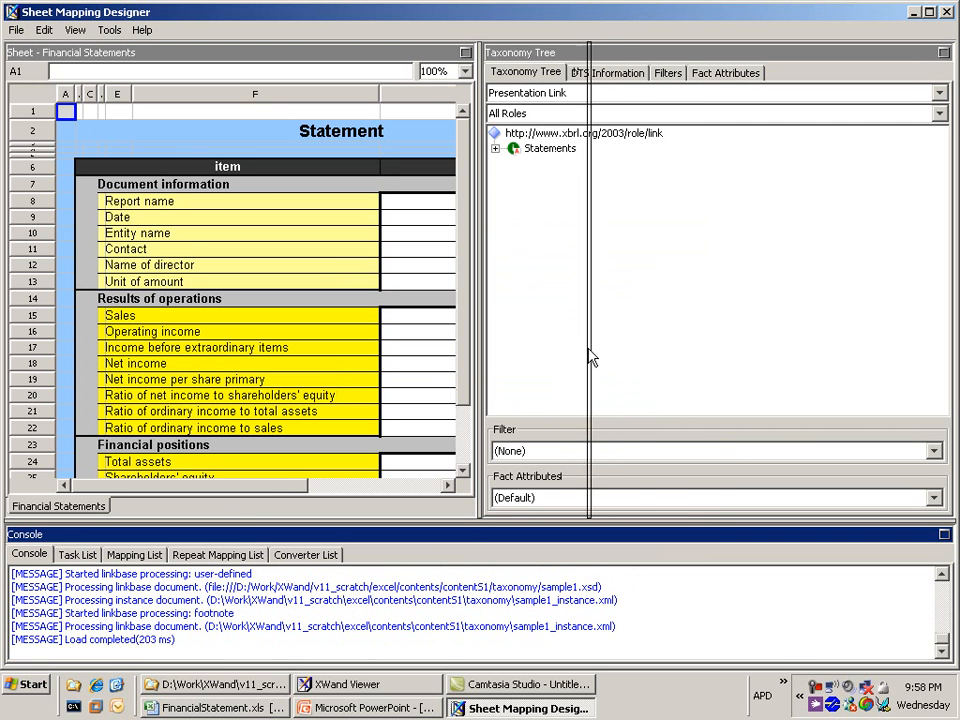
# Step: Widen the sheet pane beside the taxonomy tree and set the sheet zoom to 90%
pyautogui.moveTo(589, 354); pyautogui.dragTo(607, 356)
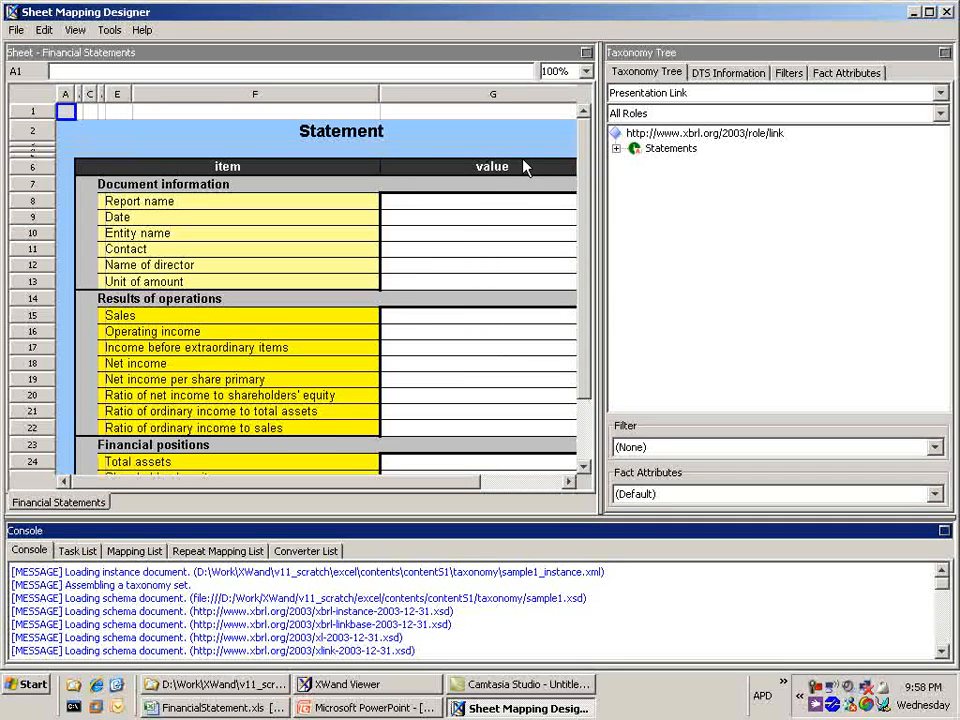
pyautogui.click(568, 73)
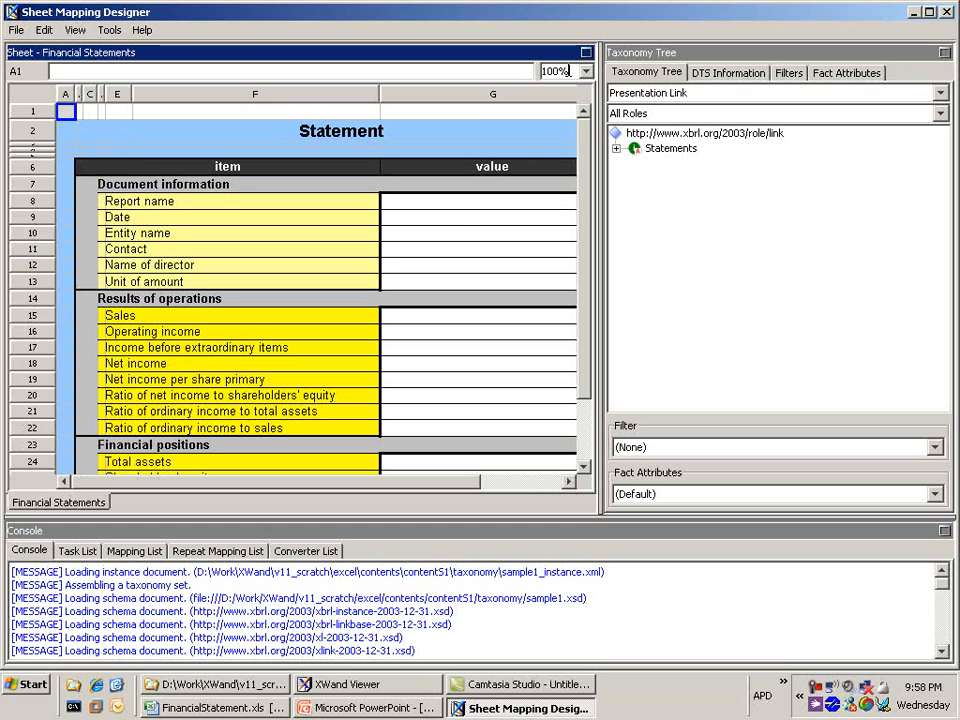
pyautogui.doubleClick(569, 72)
pyautogui.write('90')
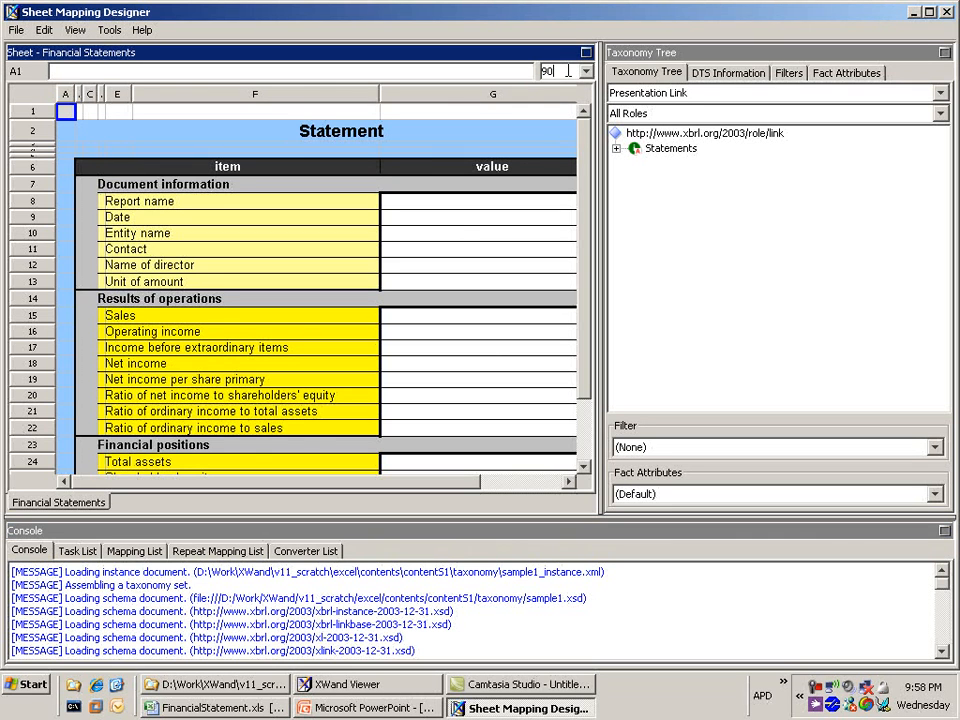
pyautogui.press('Return')
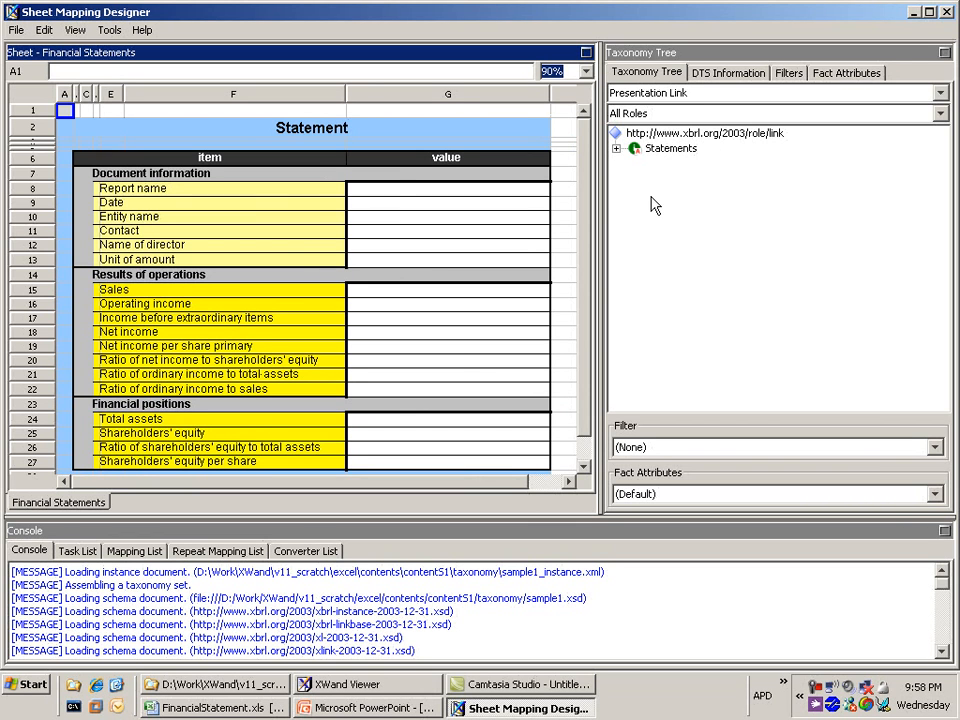
# Step: Expand the taxonomy's Statements node with its document information, contact, results of operations and financial positions branches
pyautogui.click(617, 148)
pyautogui.click(635, 163)
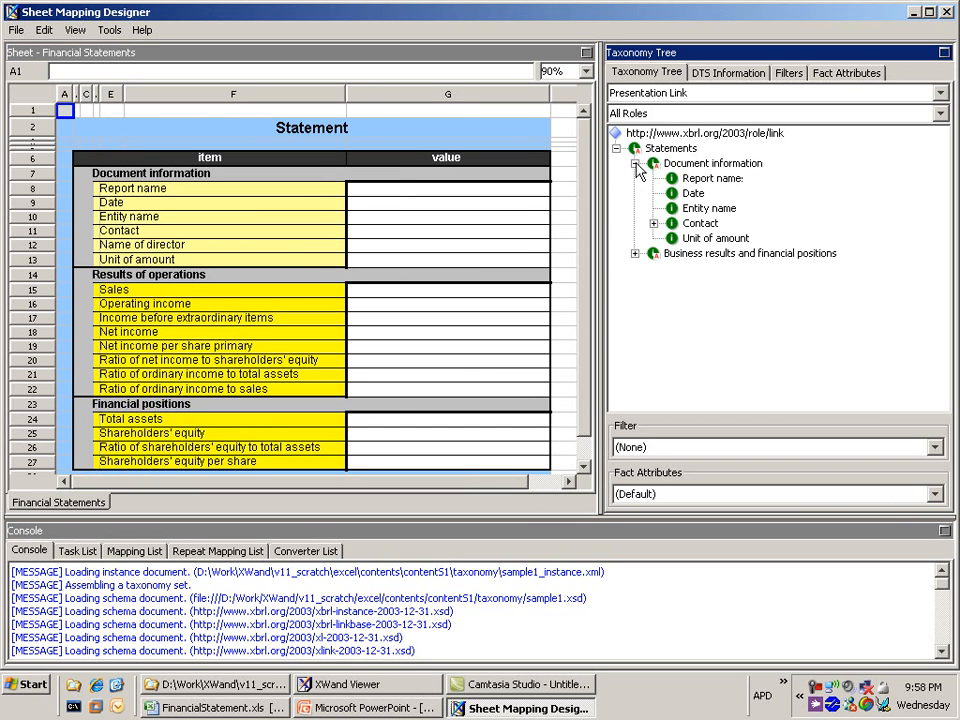
pyautogui.click(635, 253)
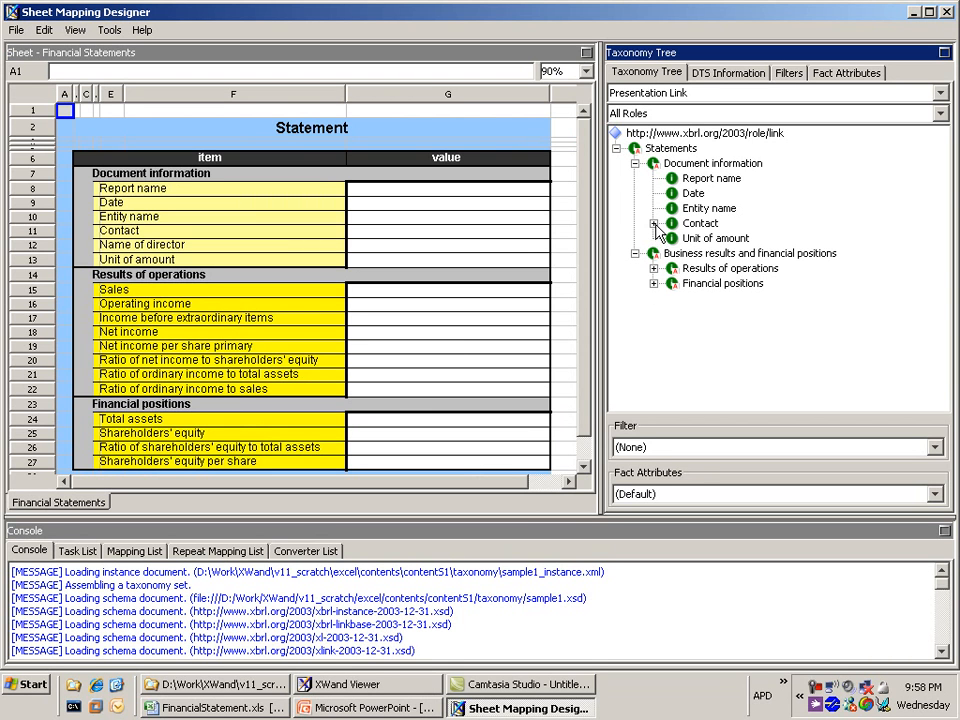
pyautogui.click(653, 223)
pyautogui.click(654, 284)
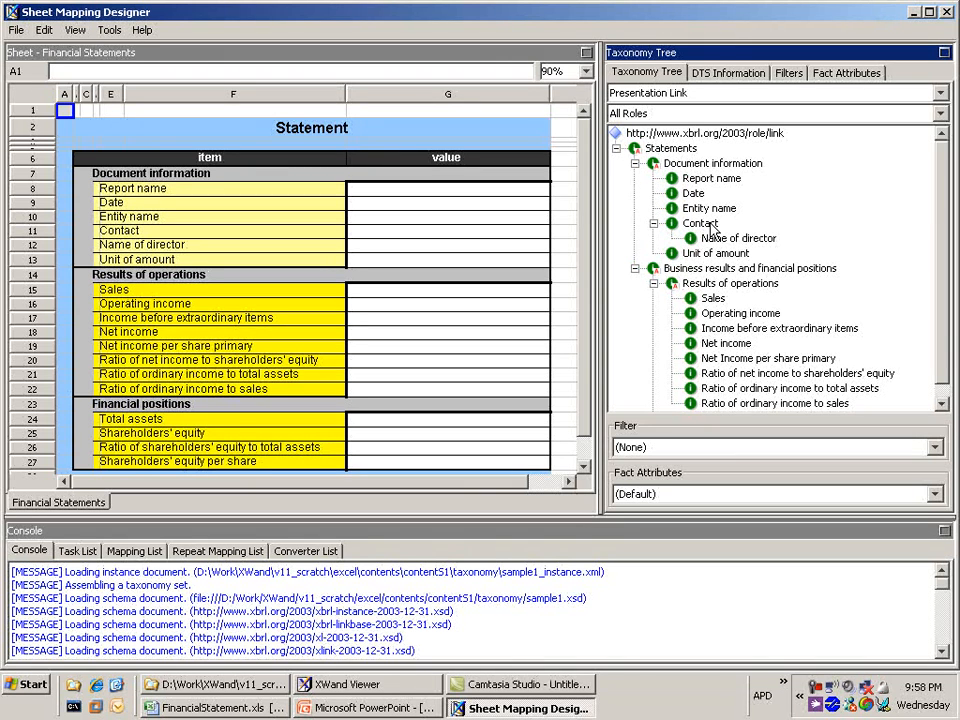
# Step: Map the taxonomy elements Report name, Date and Entity name to value cells G8, G9 and G10
pyautogui.click(707, 180)
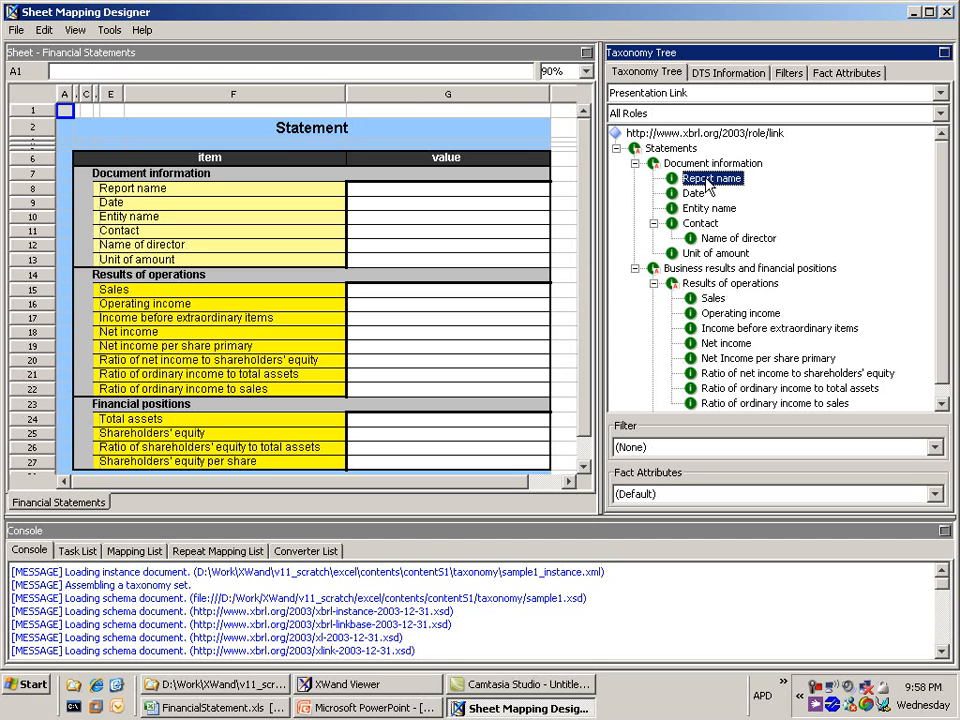
pyautogui.moveTo(707, 183); pyautogui.dragTo(450, 196)
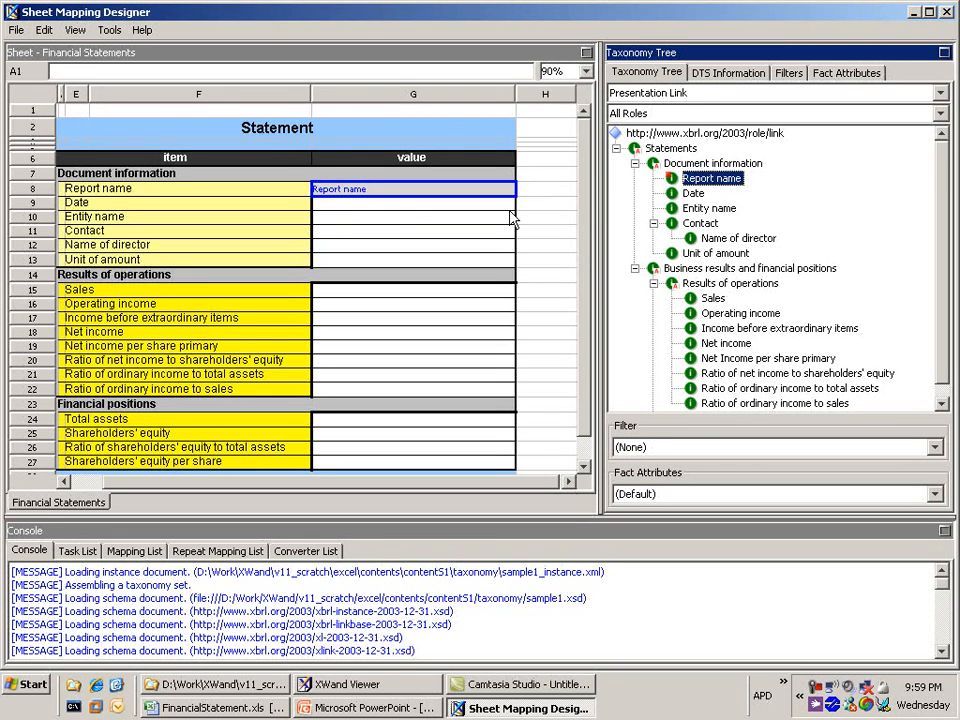
pyautogui.click(695, 195)
pyautogui.moveTo(697, 197); pyautogui.dragTo(425, 215)
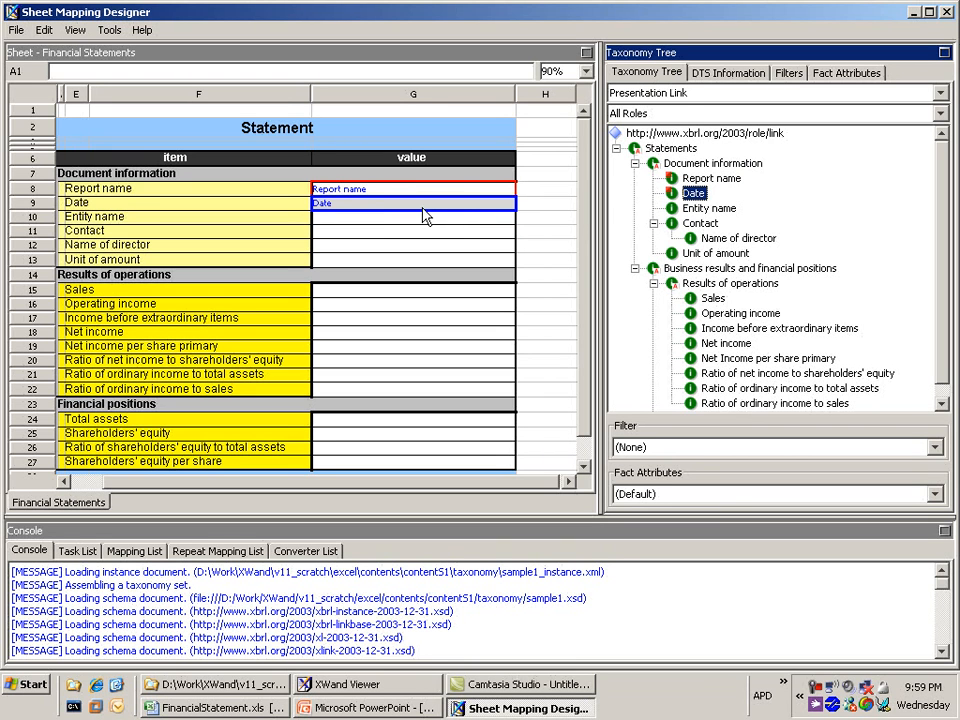
pyautogui.moveTo(668, 208); pyautogui.dragTo(400, 217)
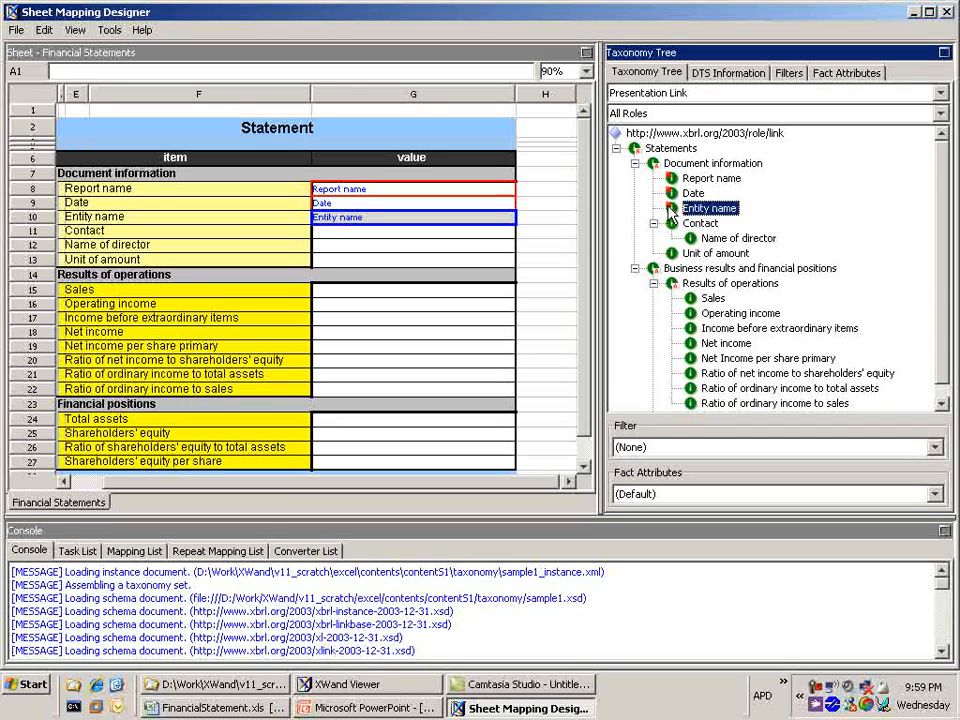
# Step: Start Auto Mapping for the sheet and set its label region to E8:E27
pyautogui.rightClick(389, 236)
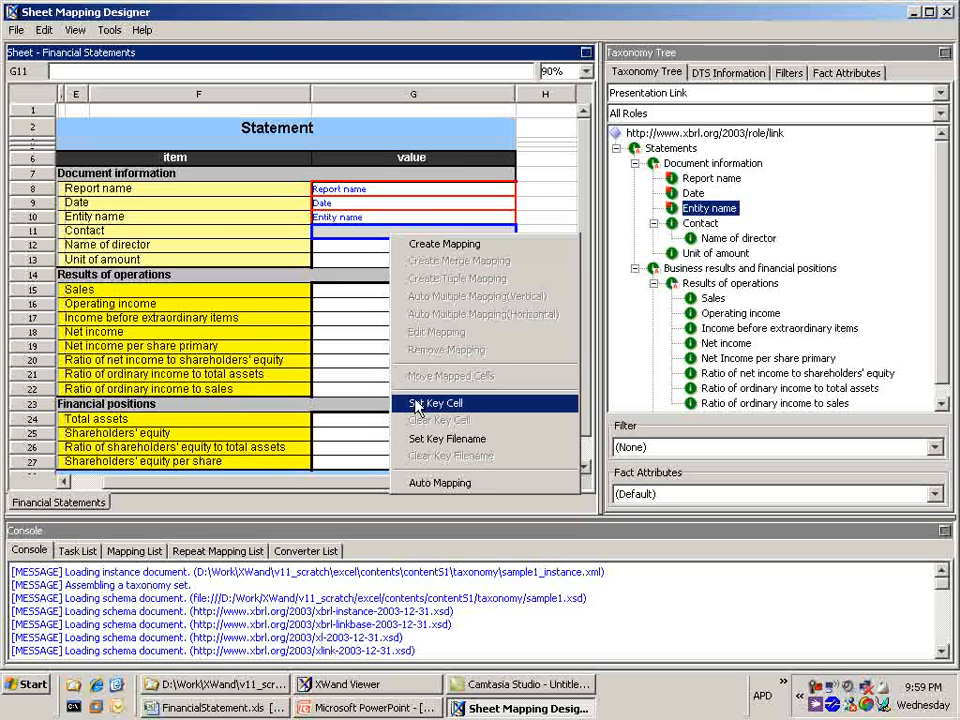
pyautogui.click(455, 484)
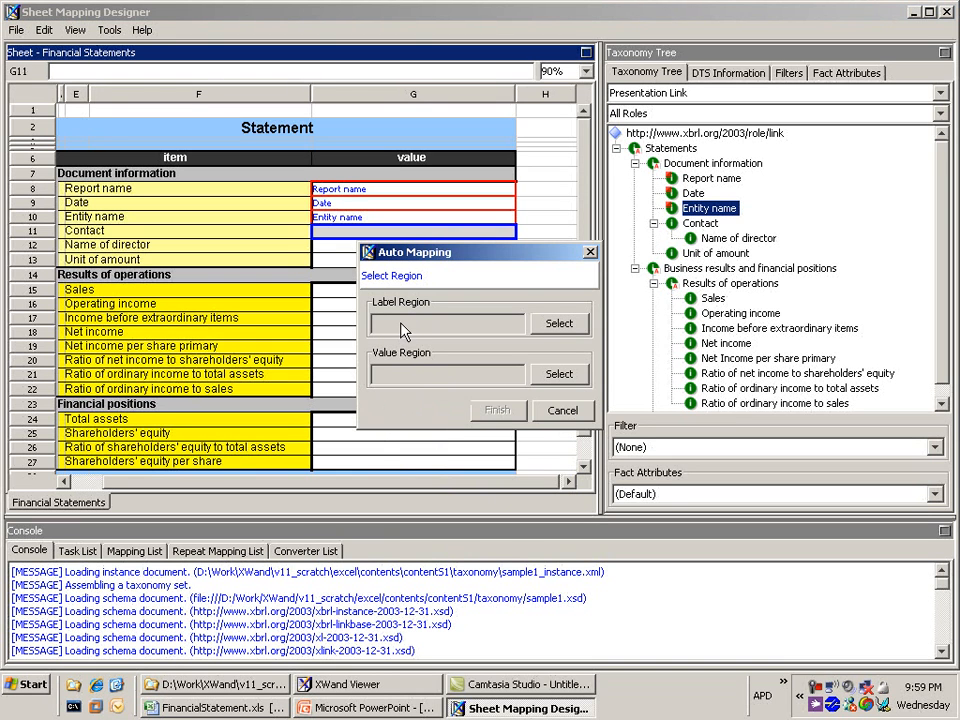
pyautogui.click(537, 322)
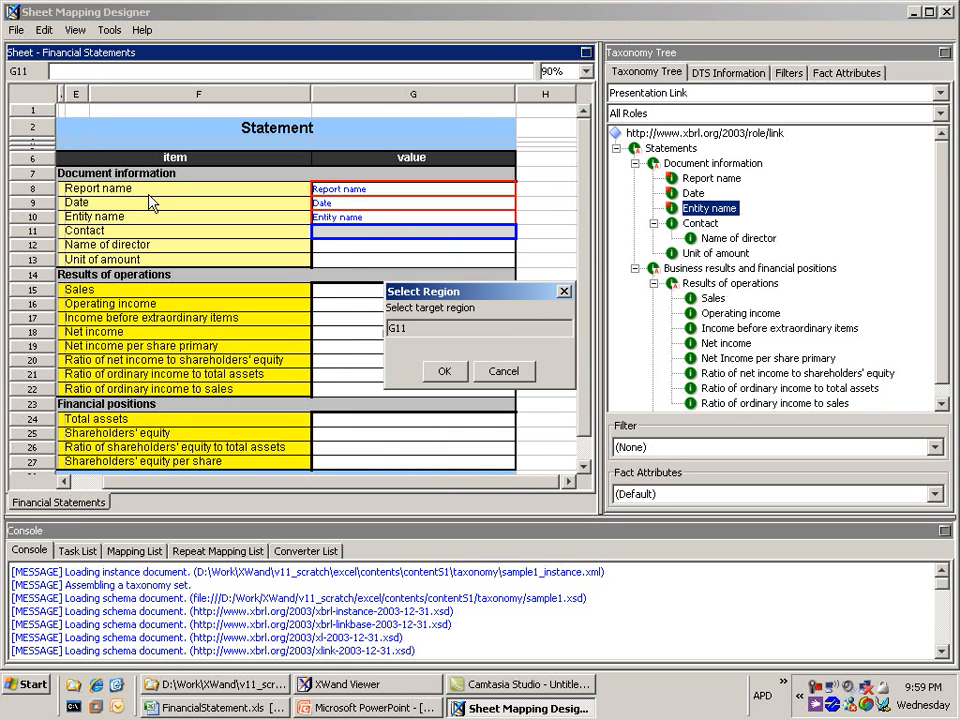
pyautogui.moveTo(137, 189); pyautogui.dragTo(130, 464)
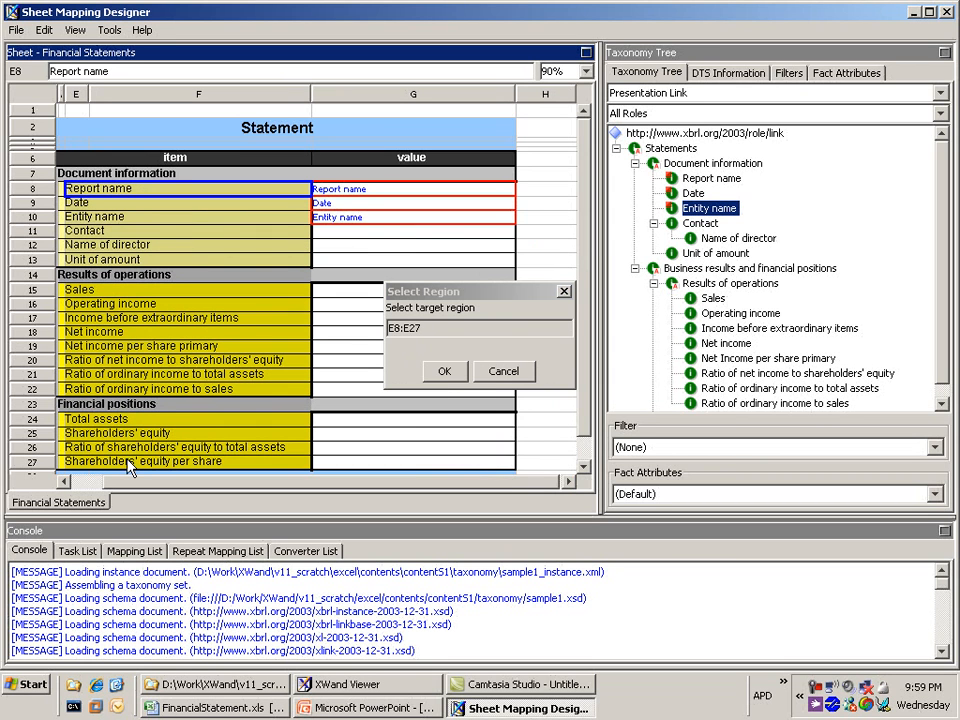
pyautogui.click(453, 377)
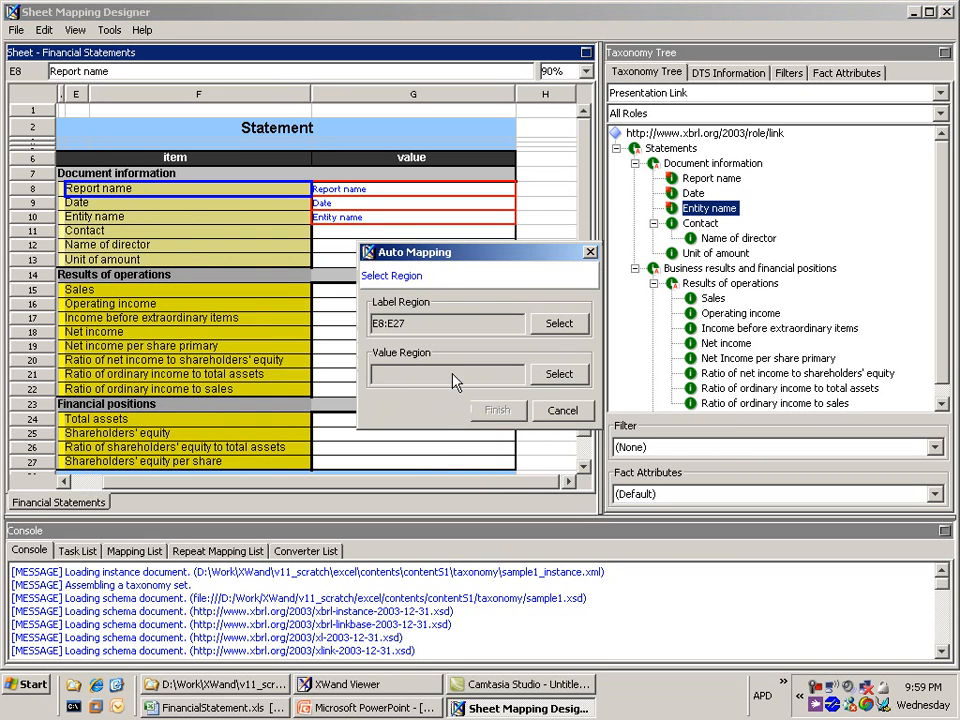
# Step: Set the Auto Mapping value region to G8:G27 and run the automatic mapping
pyautogui.click(559, 375)
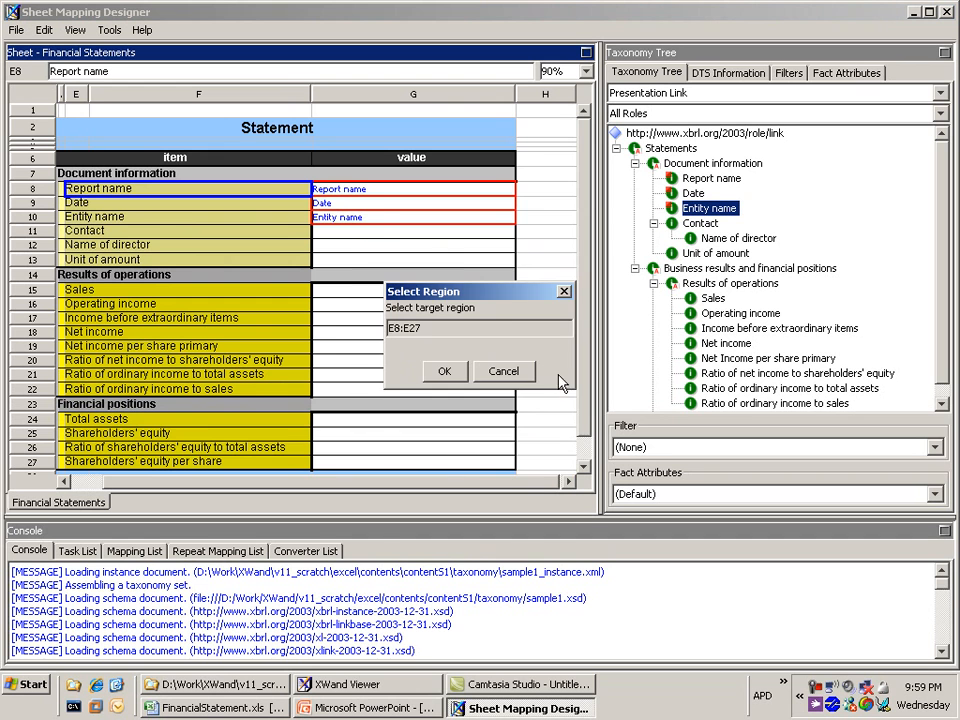
pyautogui.moveTo(377, 189); pyautogui.dragTo(369, 467)
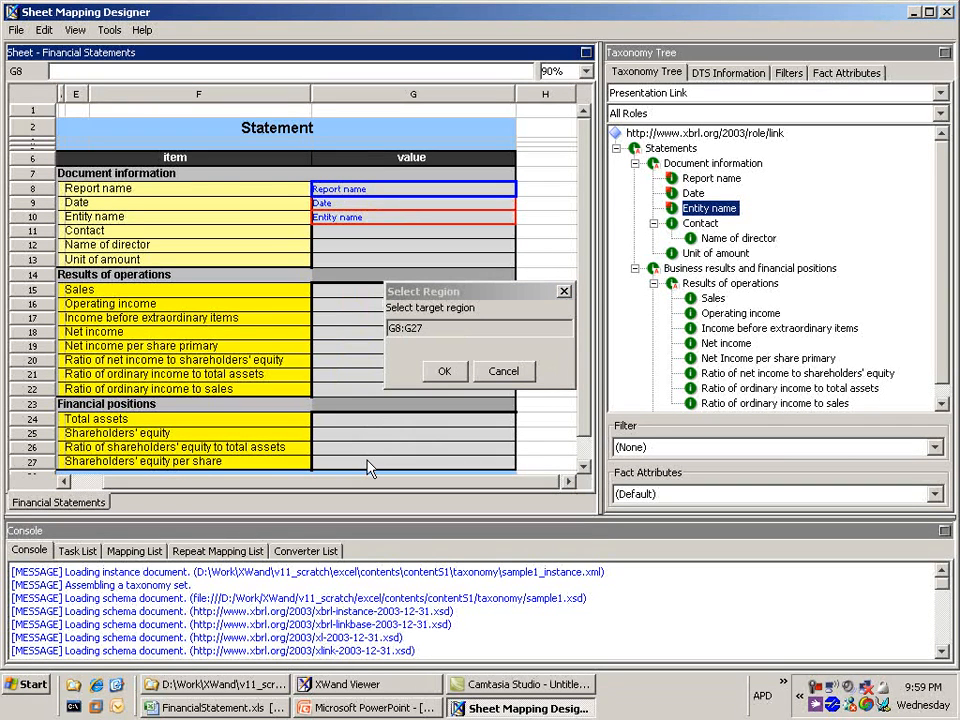
pyautogui.click(444, 371)
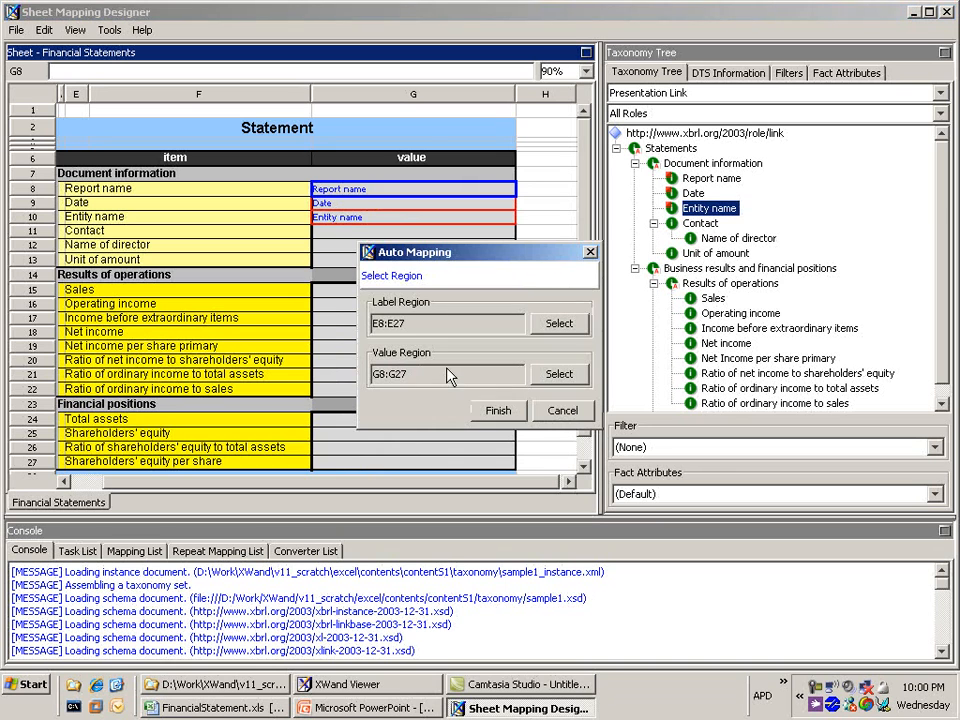
pyautogui.click(505, 411)
pyautogui.click(497, 411)
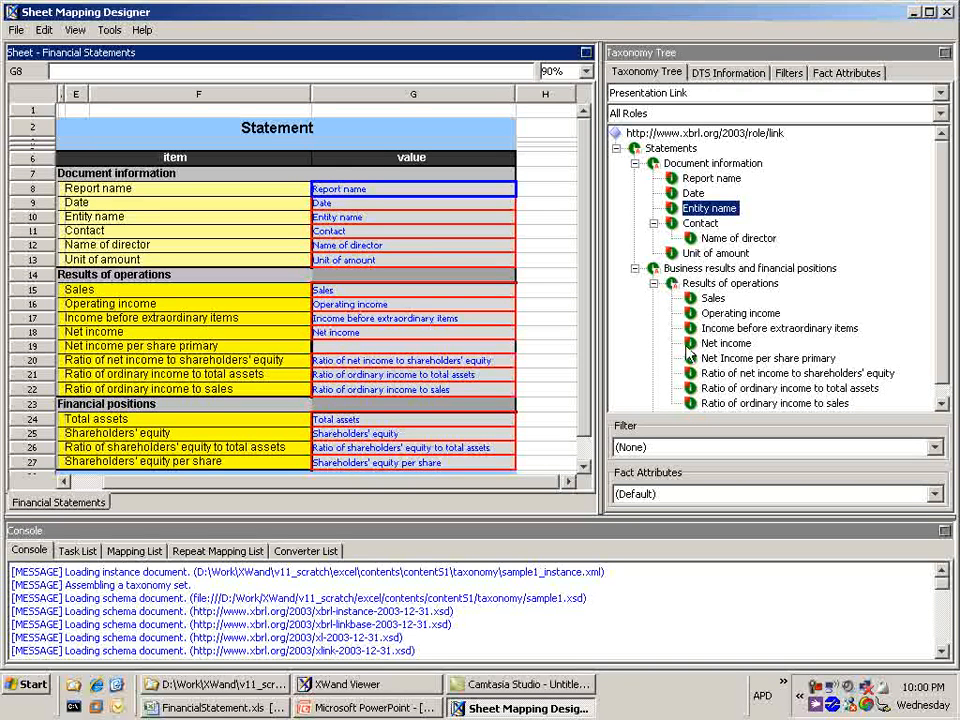
# Step: Map the taxonomy element Net Income per share primary to the unmapped value cell G19
pyautogui.click(745, 360)
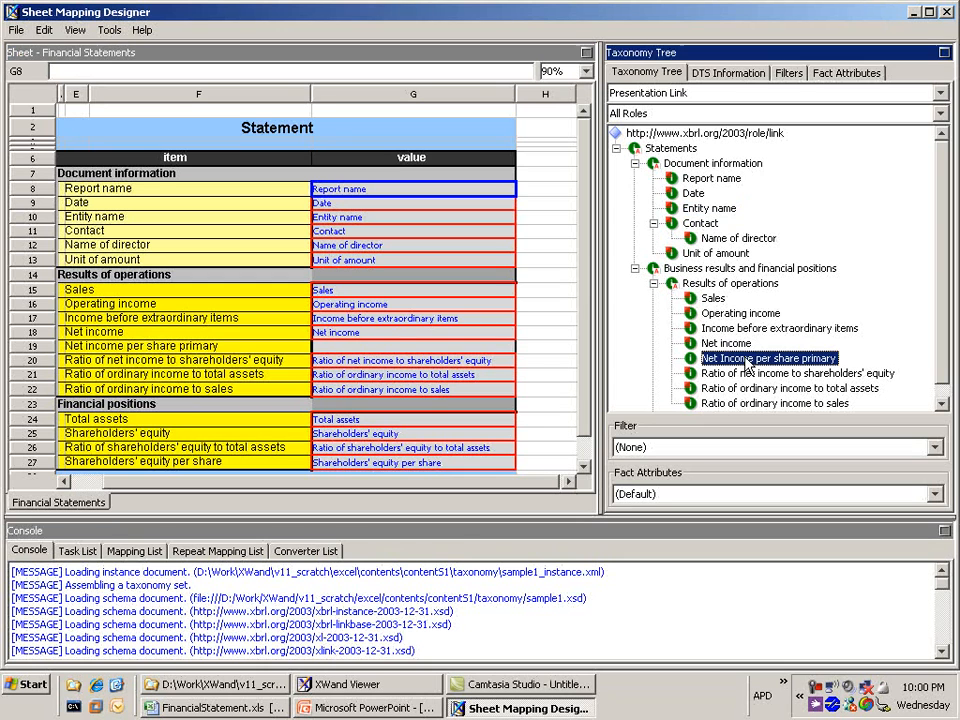
pyautogui.click(342, 348)
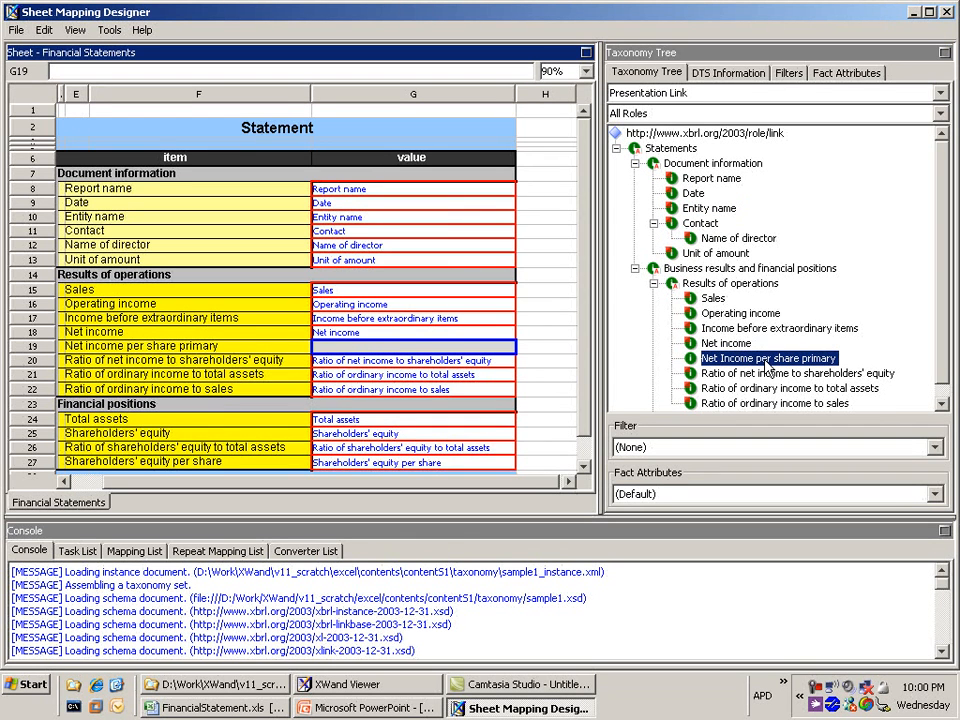
pyautogui.moveTo(767, 365); pyautogui.dragTo(451, 355)
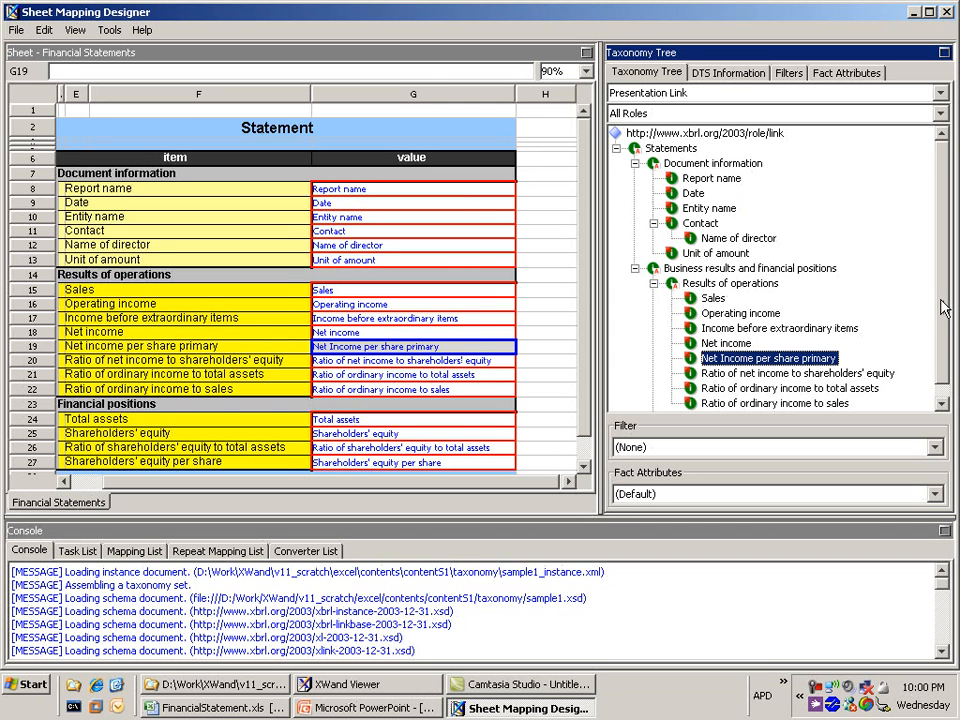
pyautogui.moveTo(943, 304); pyautogui.dragTo(945, 272)
# Step: Save the sheet mapping under the file name MyMapping
pyautogui.click(16, 30)
pyautogui.click(45, 141)
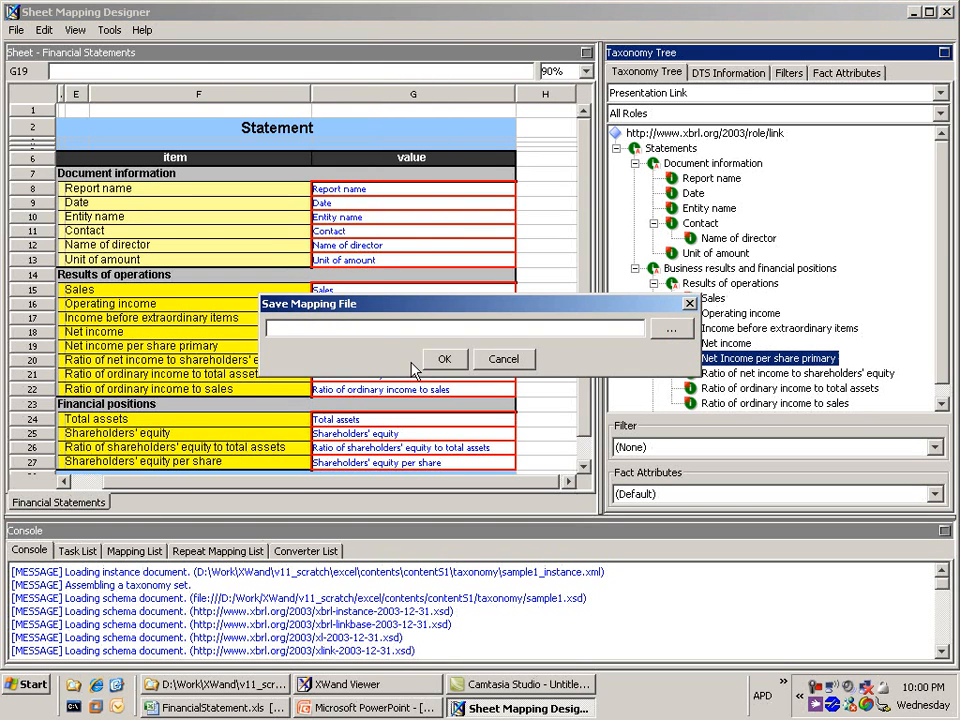
pyautogui.write('MyMapping')
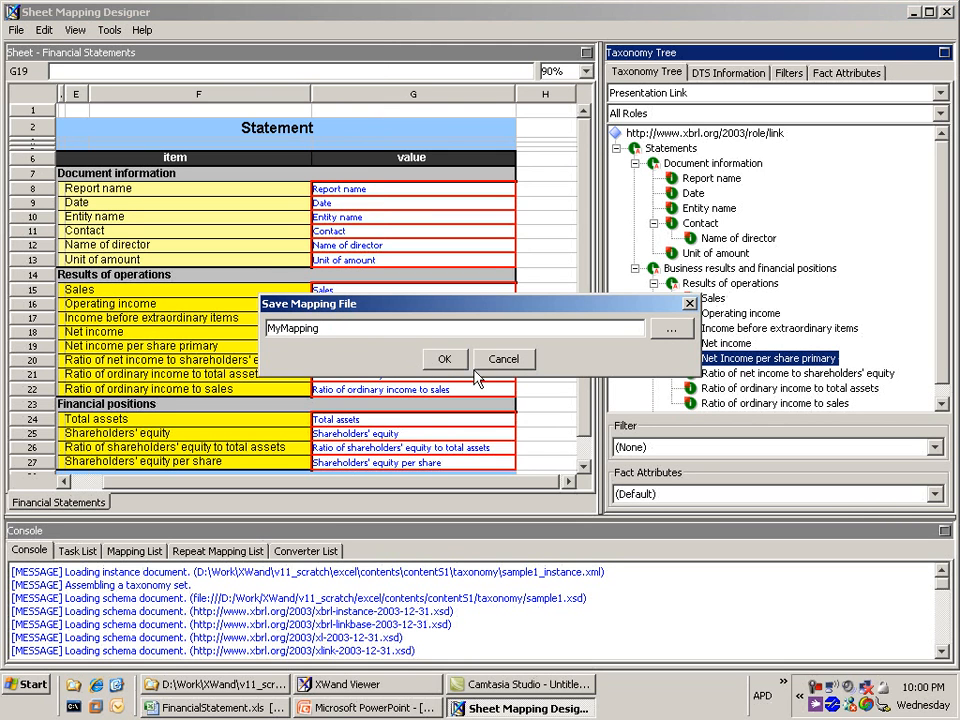
pyautogui.click(444, 359)
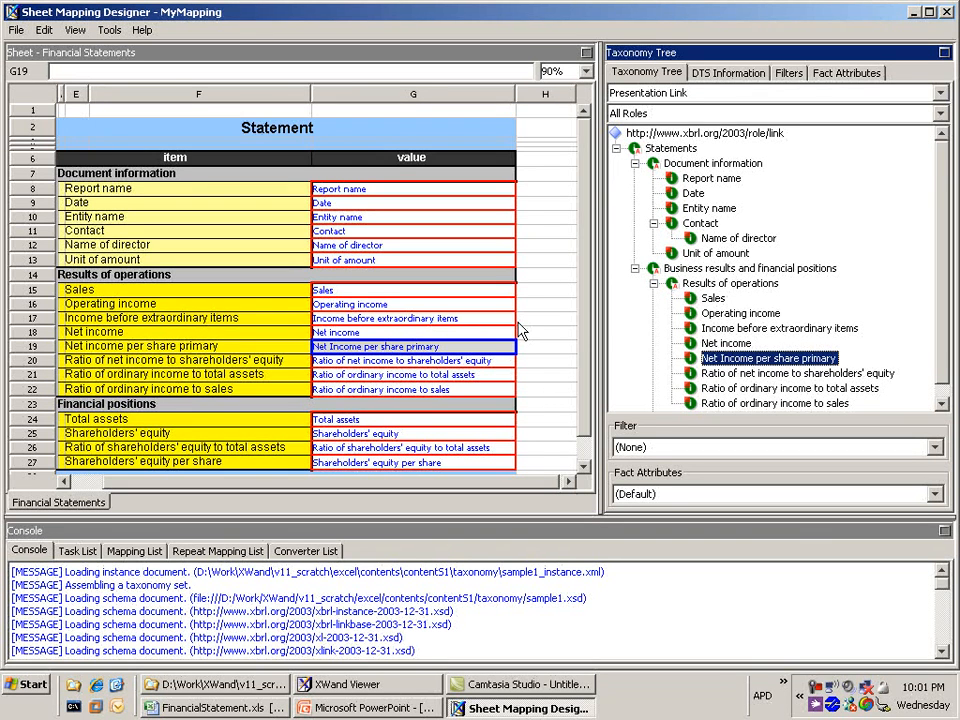
# Step: Launch Sheet Instance Creator from the Interstage XWand Toolkit's Sheet Mapping Function programs
pyautogui.click(28, 685)
pyautogui.moveTo(113, 644)
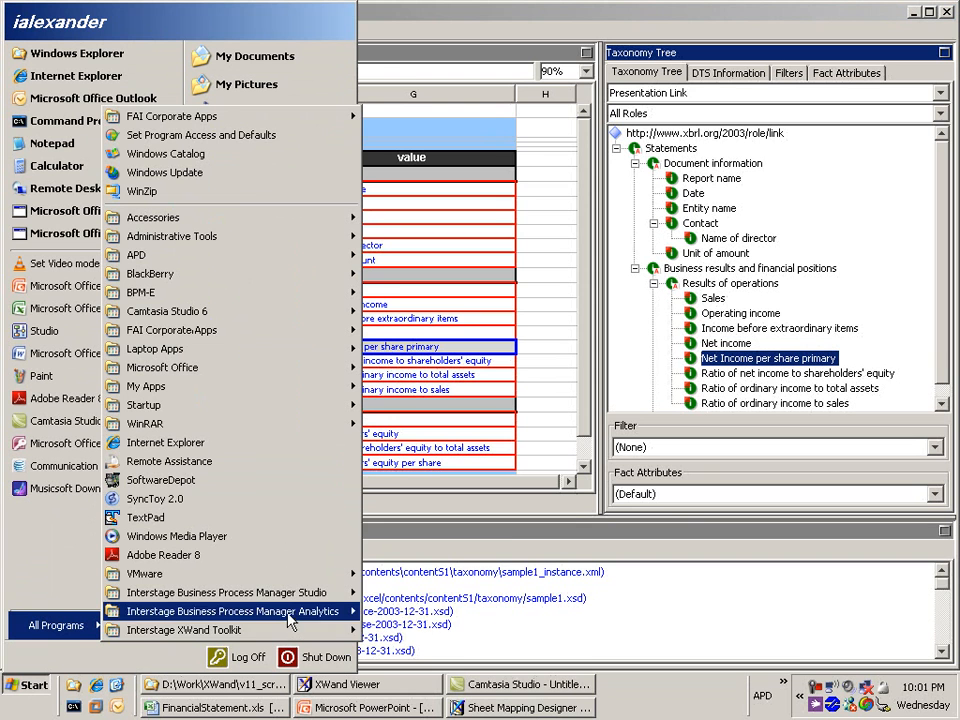
pyautogui.moveTo(240, 630)
pyautogui.moveTo(440, 536)
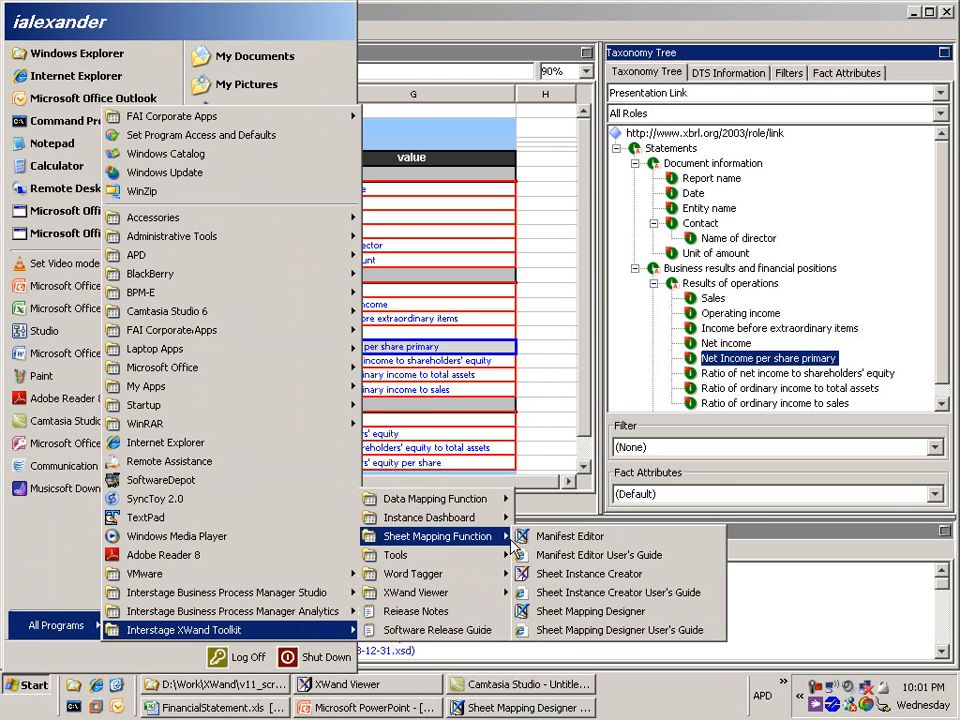
pyautogui.click(652, 577)
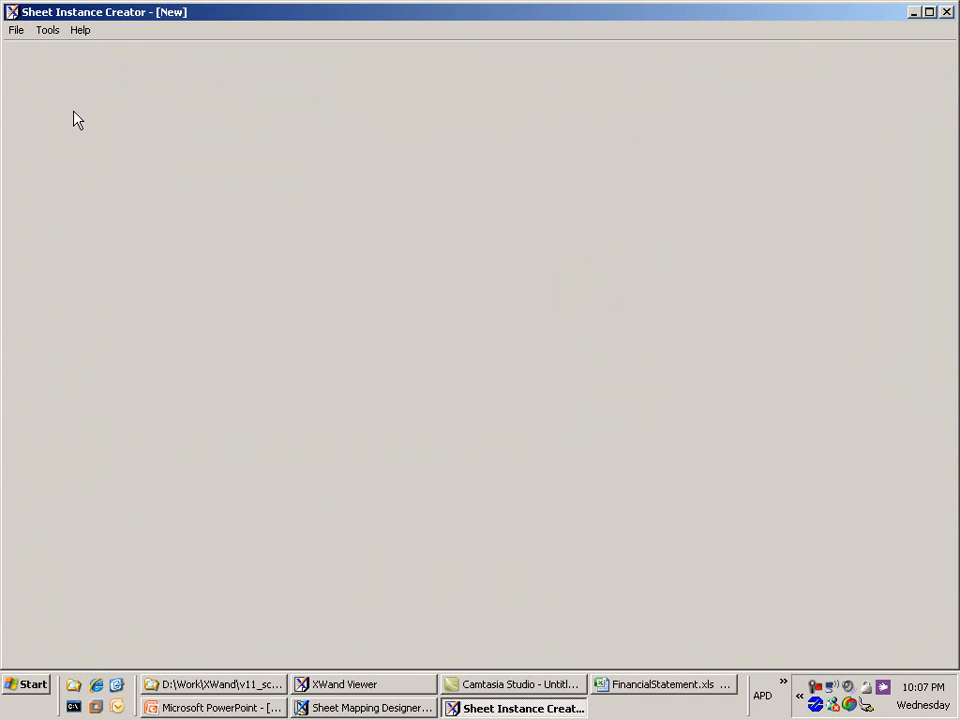
# Step: Create a new instance from the contentS1 form and set the sheet zoom to 100%
pyautogui.click(16, 32)
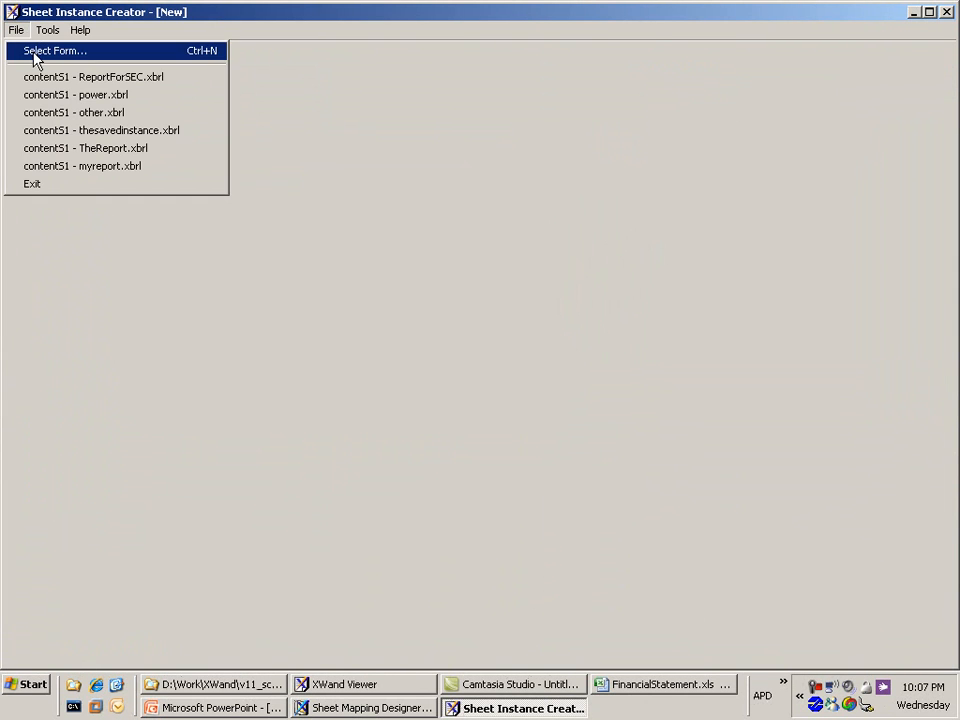
pyautogui.click(34, 55)
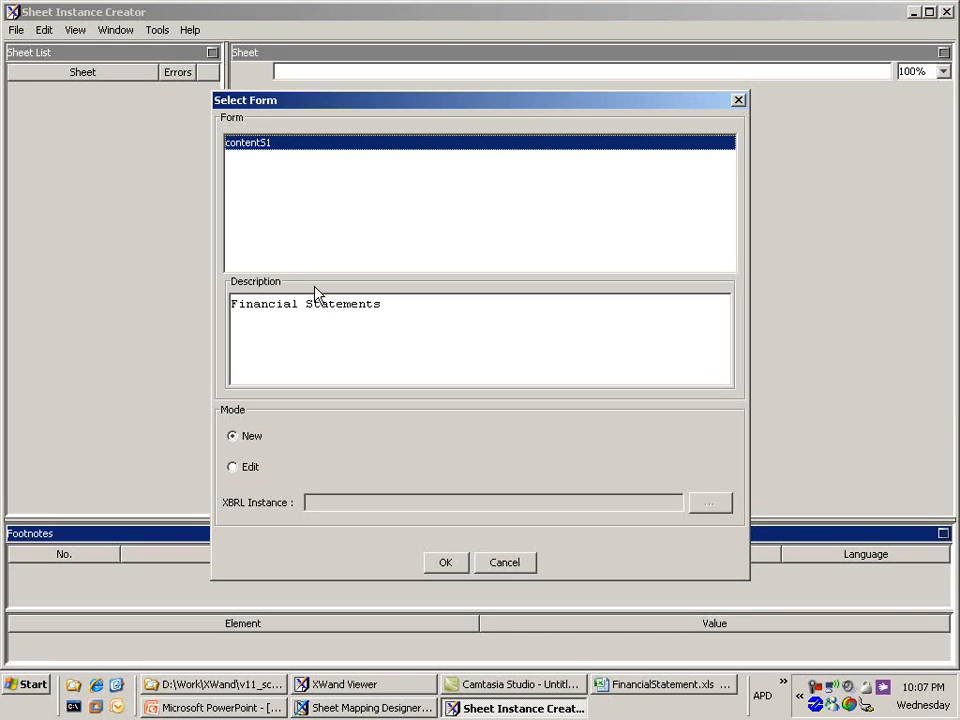
pyautogui.click(445, 564)
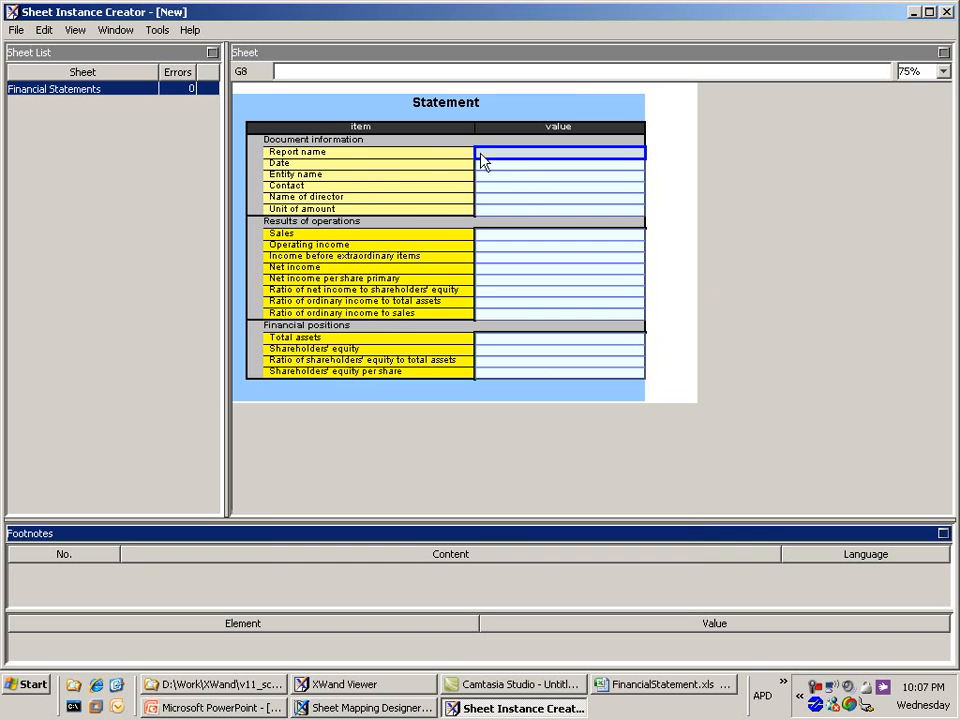
pyautogui.click(943, 72)
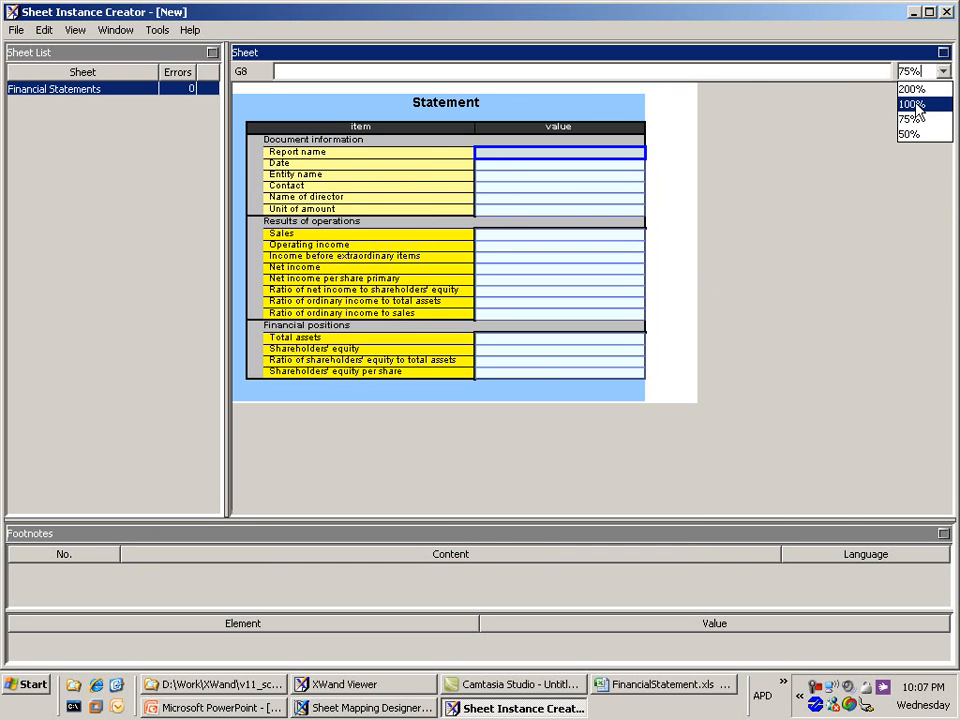
pyautogui.click(917, 102)
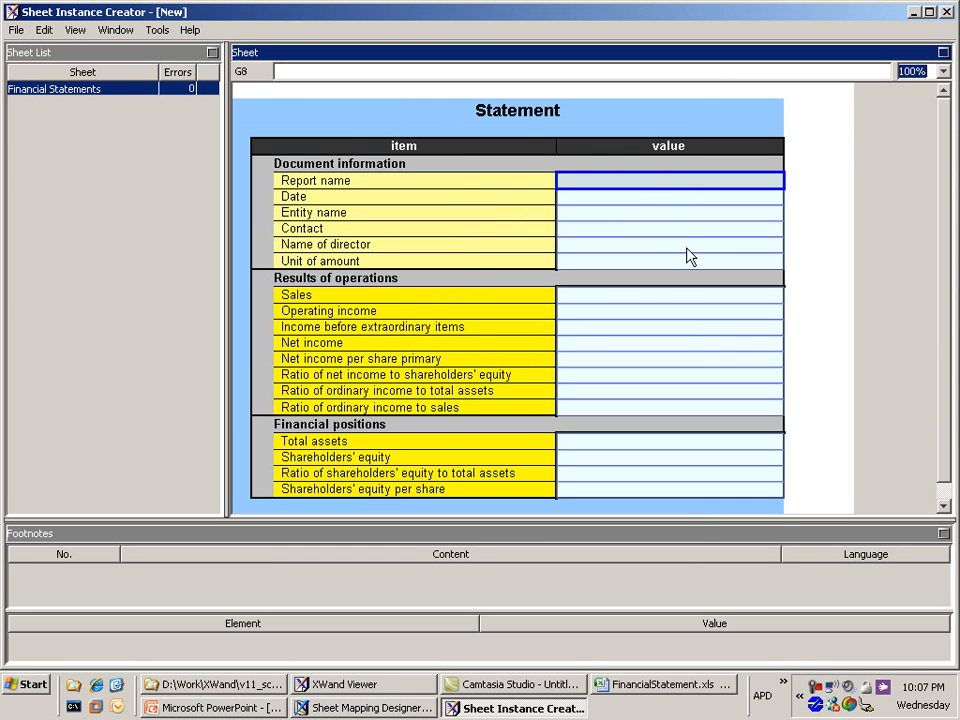
# Step: Enter 1000 as the Sales value and 30303 as the Operating income value in the statement
pyautogui.click(677, 300)
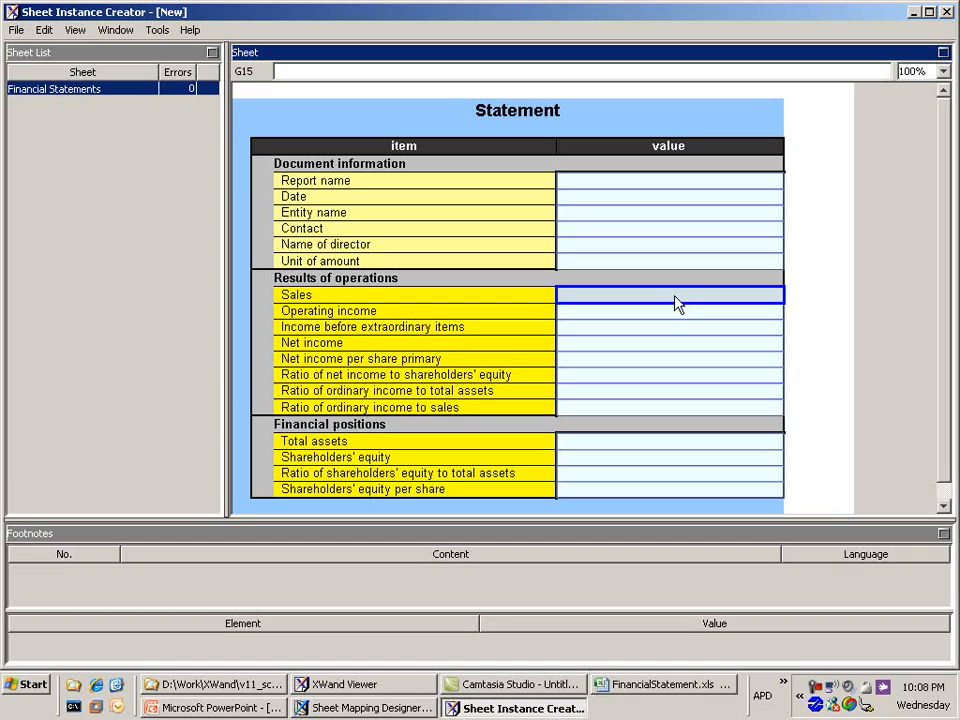
pyautogui.write('1000')
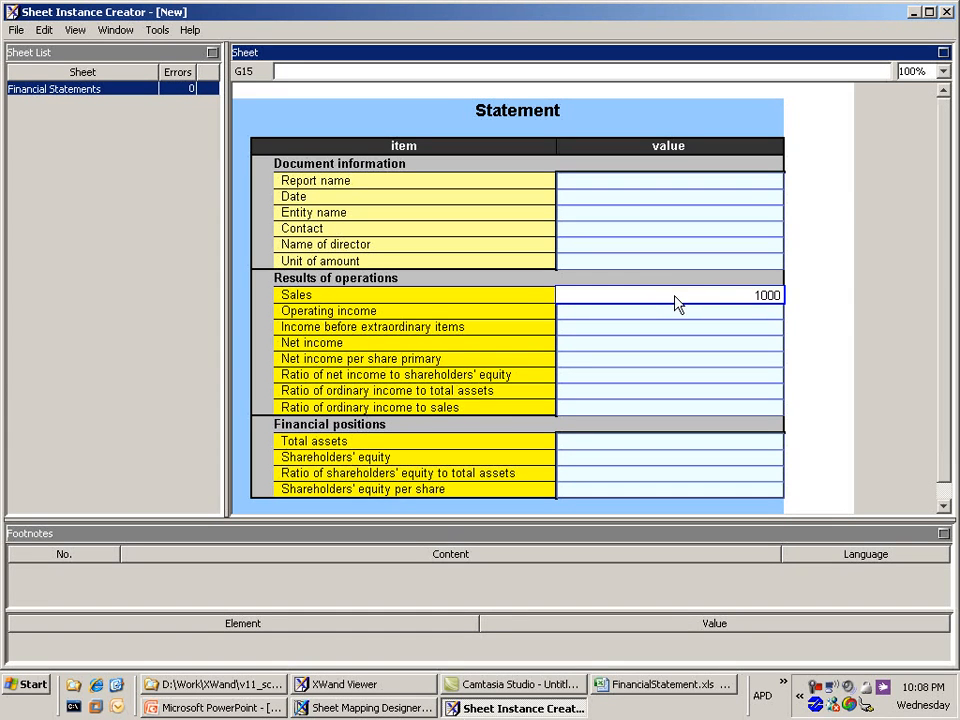
pyautogui.click(680, 311)
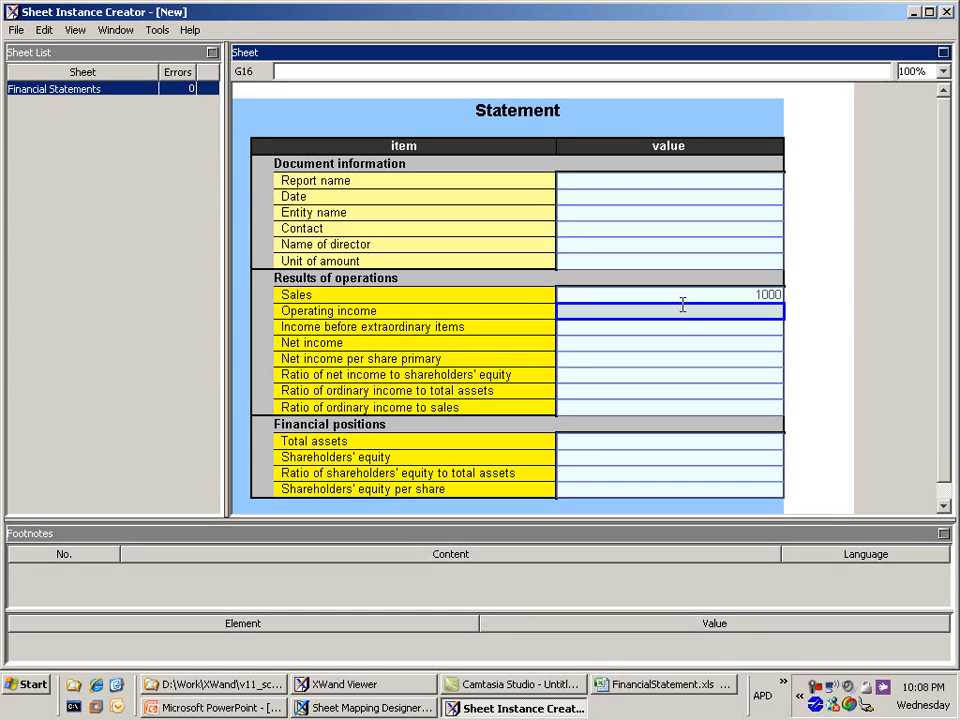
pyautogui.write('30303')
pyautogui.press('Return')
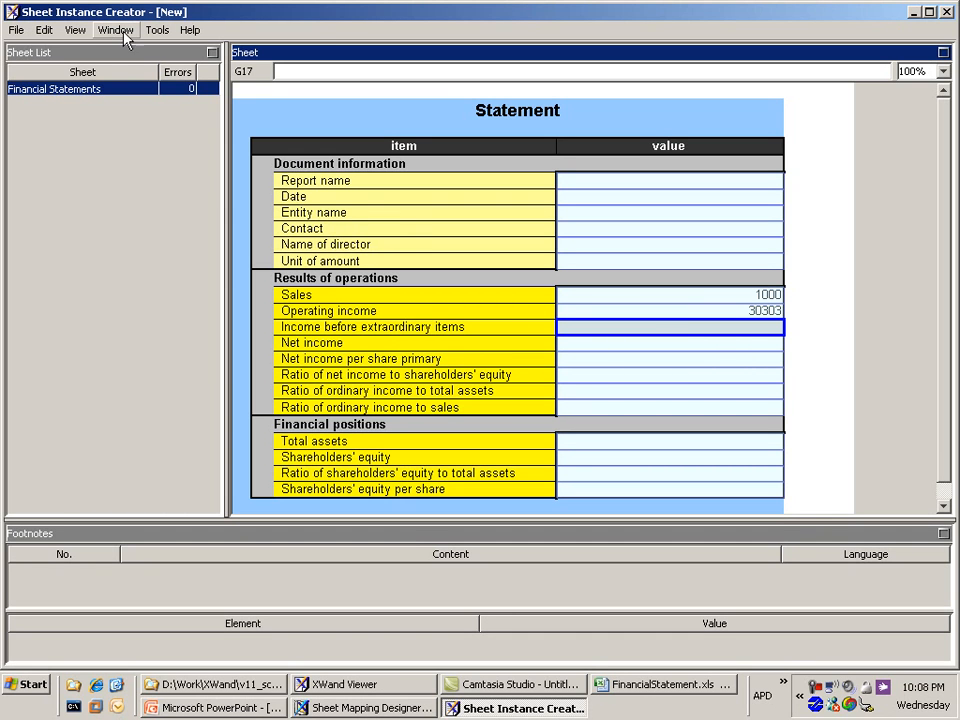
# Step: Import the statement values from the Excel file fs_values.xls in the excel folder
pyautogui.click(157, 31)
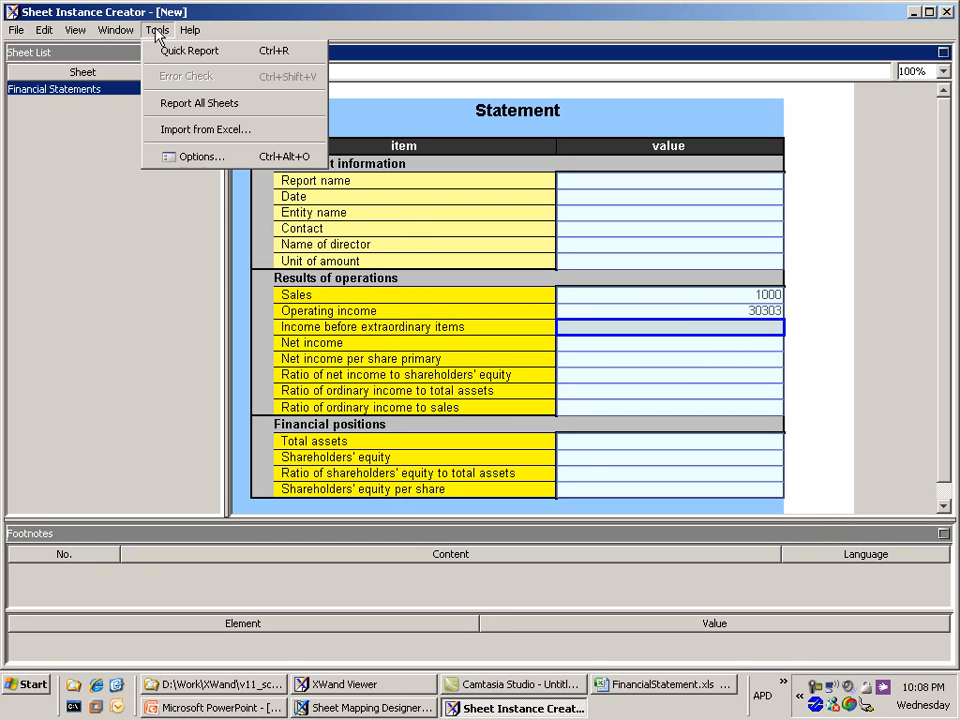
pyautogui.click(204, 131)
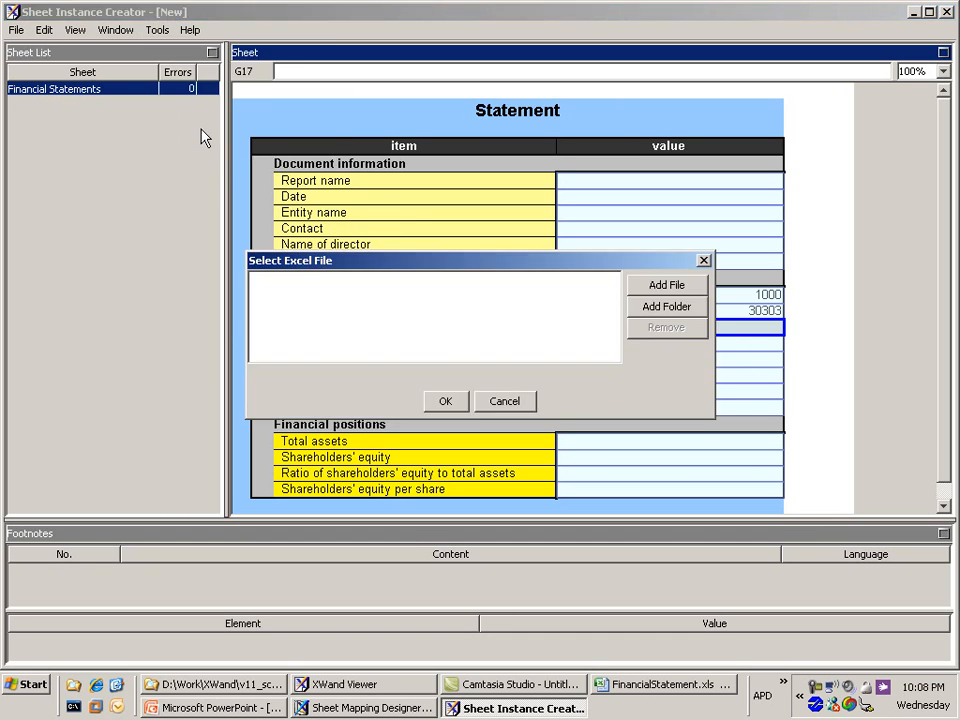
pyautogui.click(667, 285)
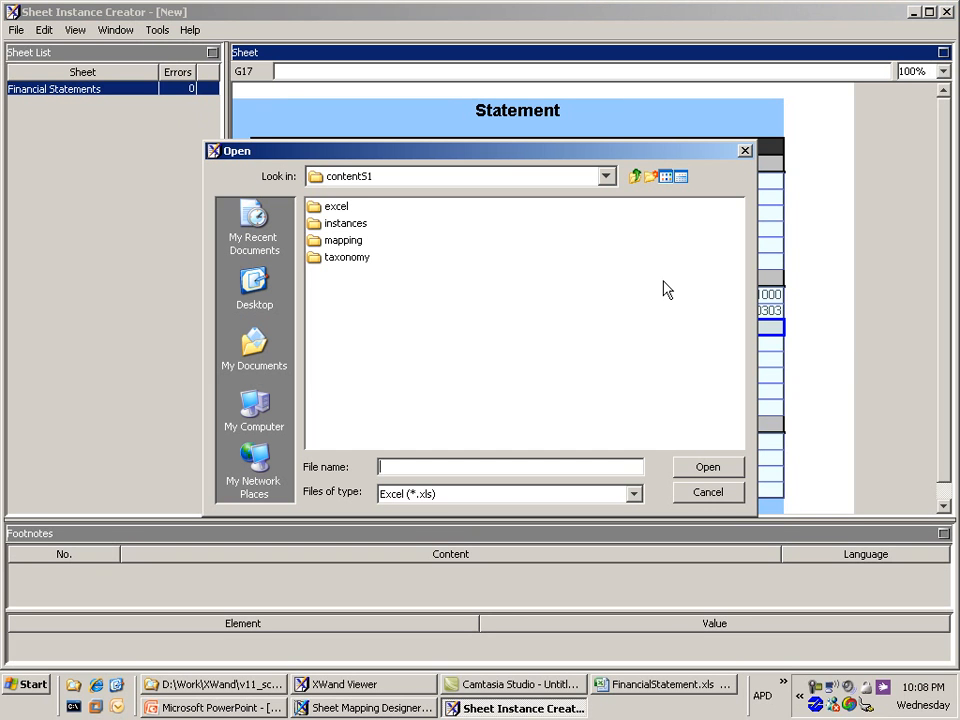
pyautogui.doubleClick(338, 207)
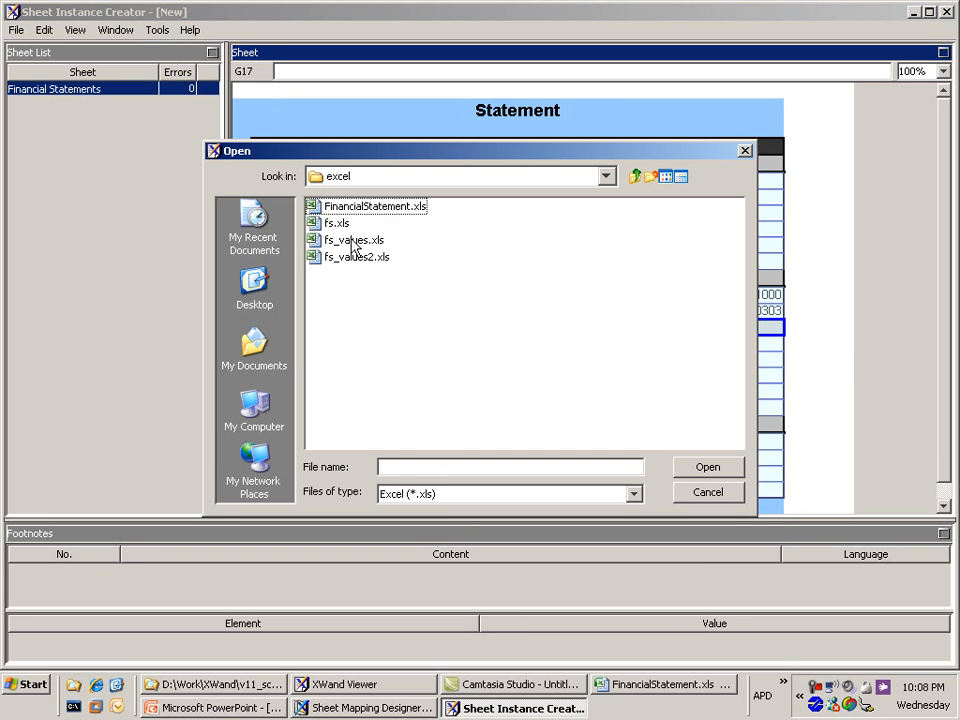
pyautogui.click(336, 241)
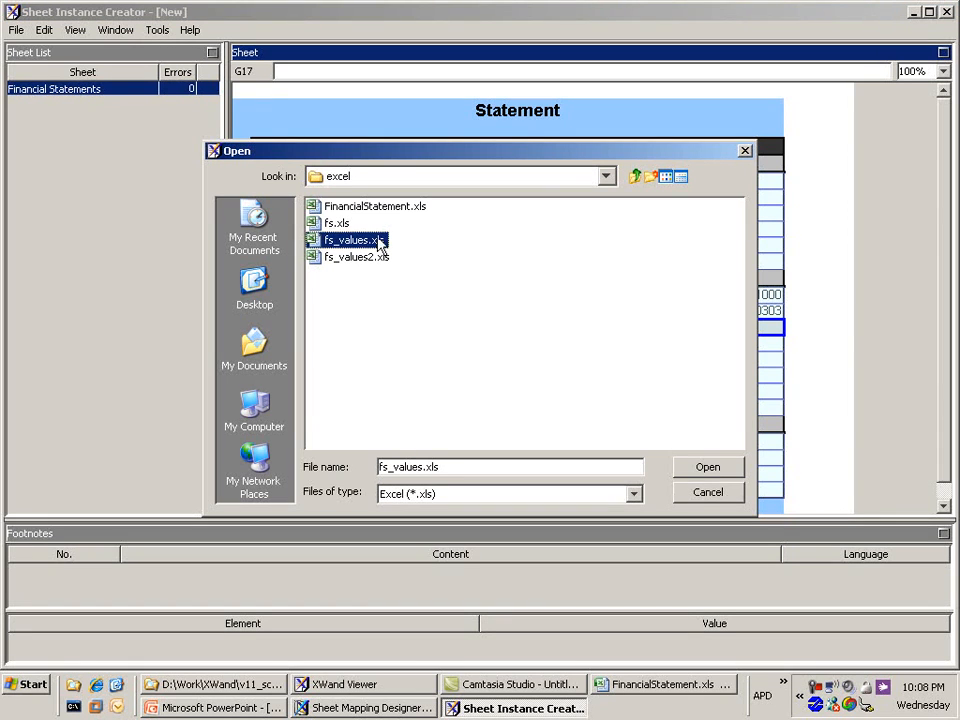
pyautogui.click(706, 467)
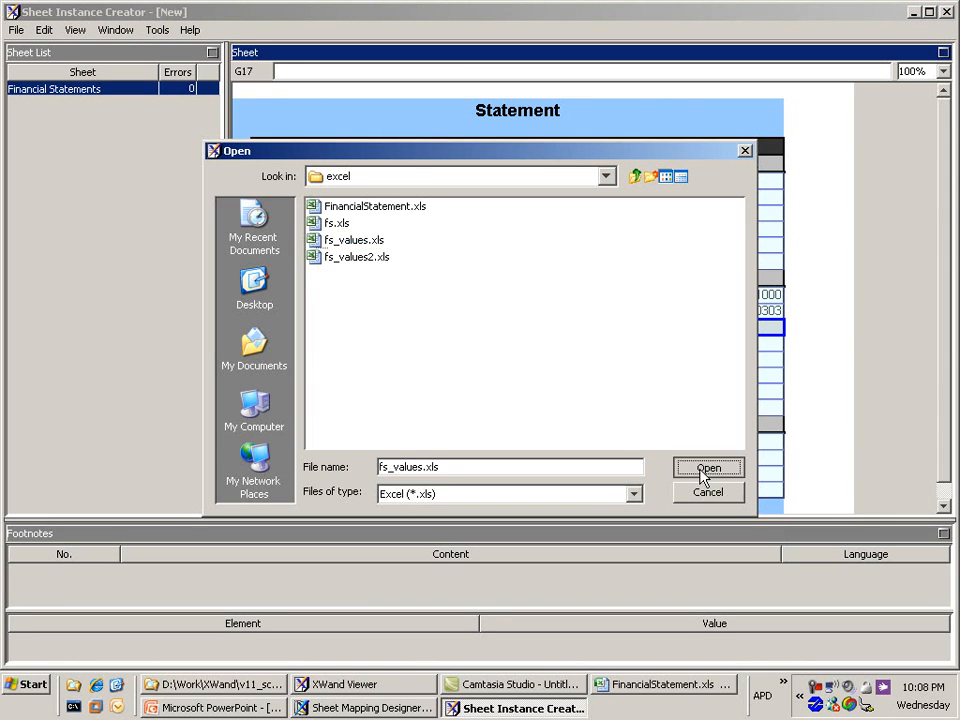
pyautogui.click(447, 401)
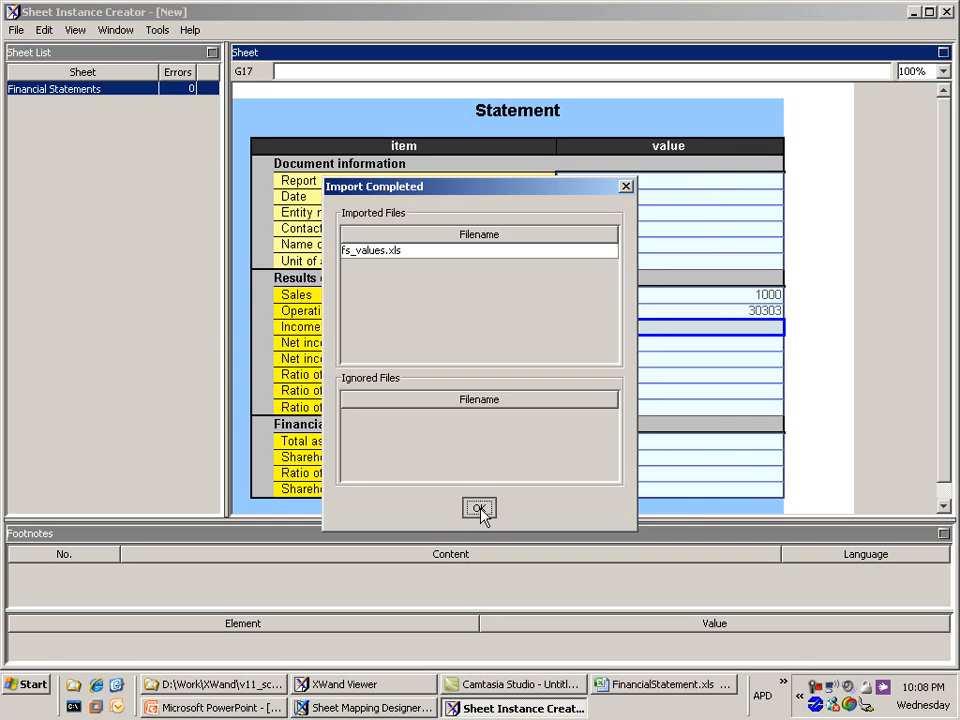
pyautogui.click(478, 508)
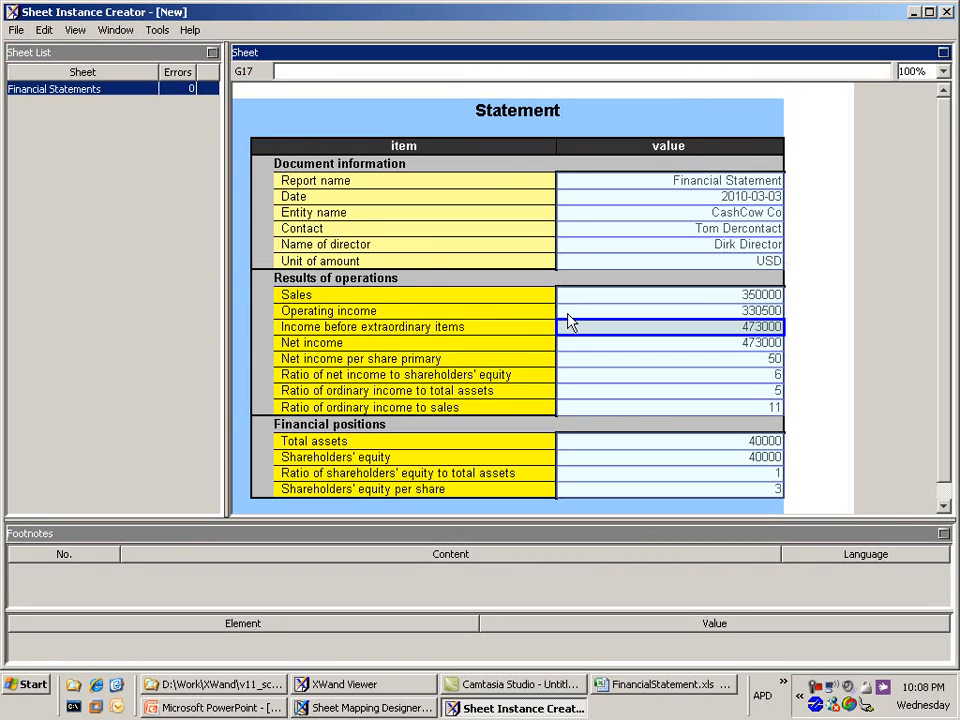
# Step: Start saving the instance as a new file and point its save location to the folder path copied from Windows Explorer, ending in contentS1\excel
pyautogui.click(16, 29)
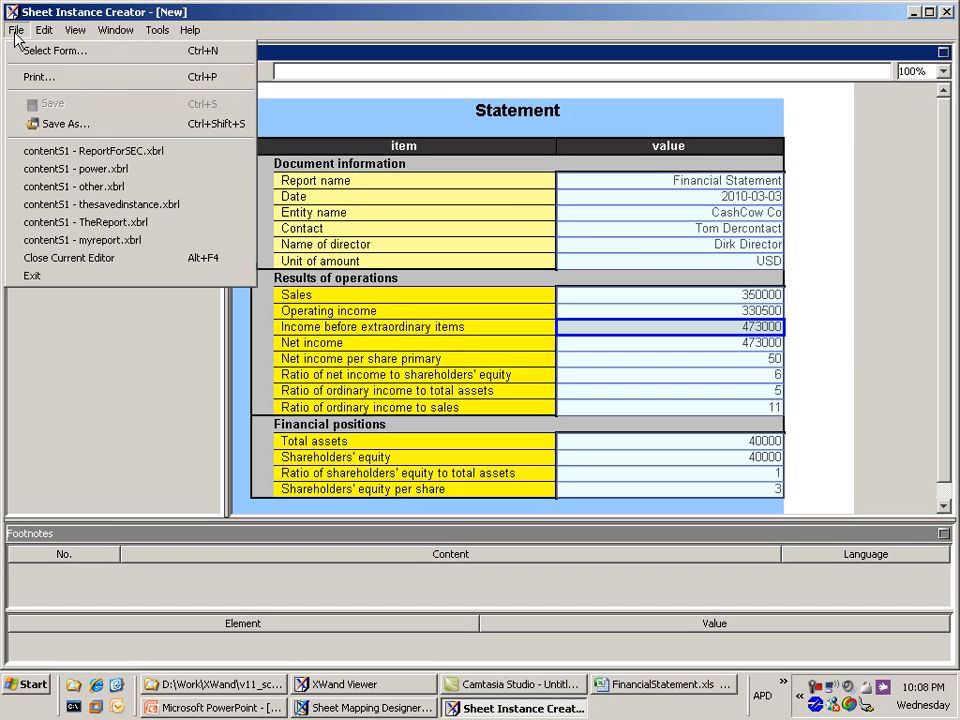
pyautogui.click(65, 126)
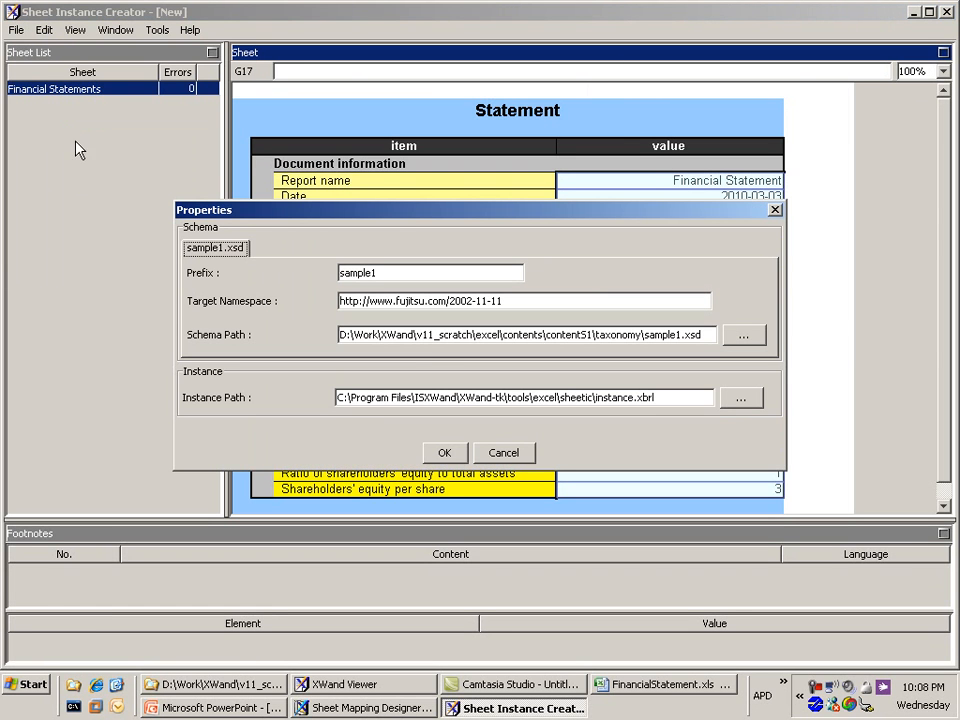
pyautogui.click(741, 398)
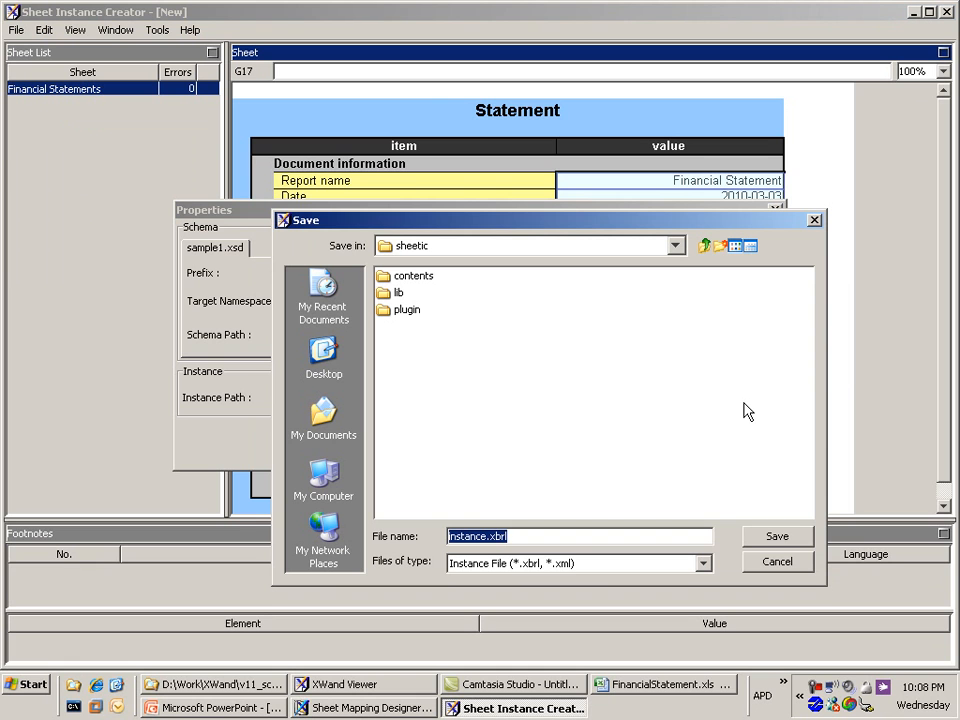
pyautogui.click(215, 686)
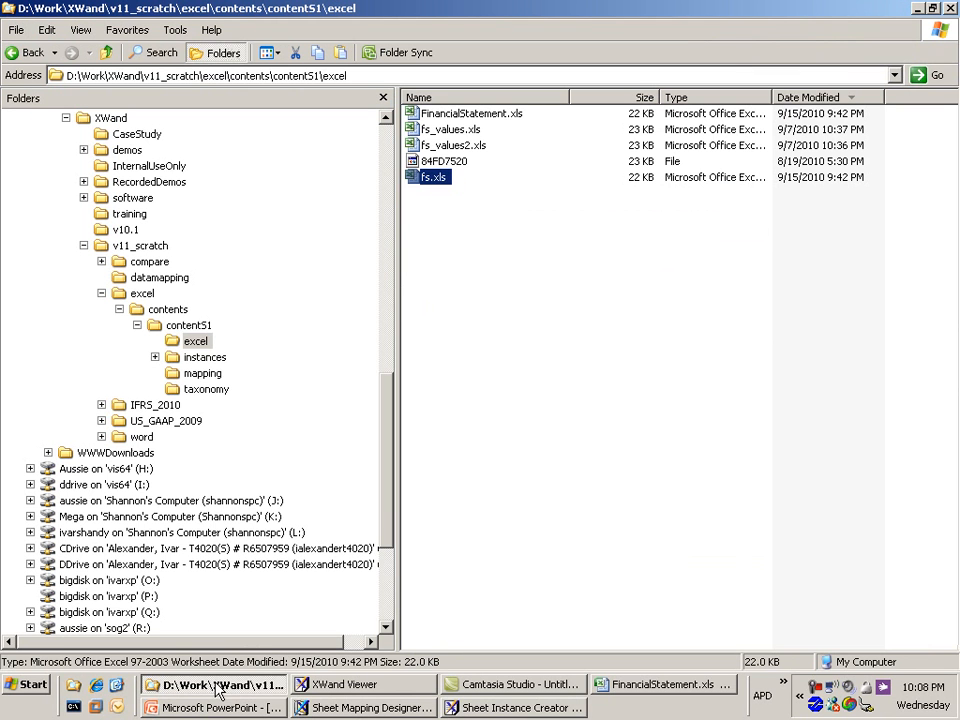
pyautogui.click(364, 76)
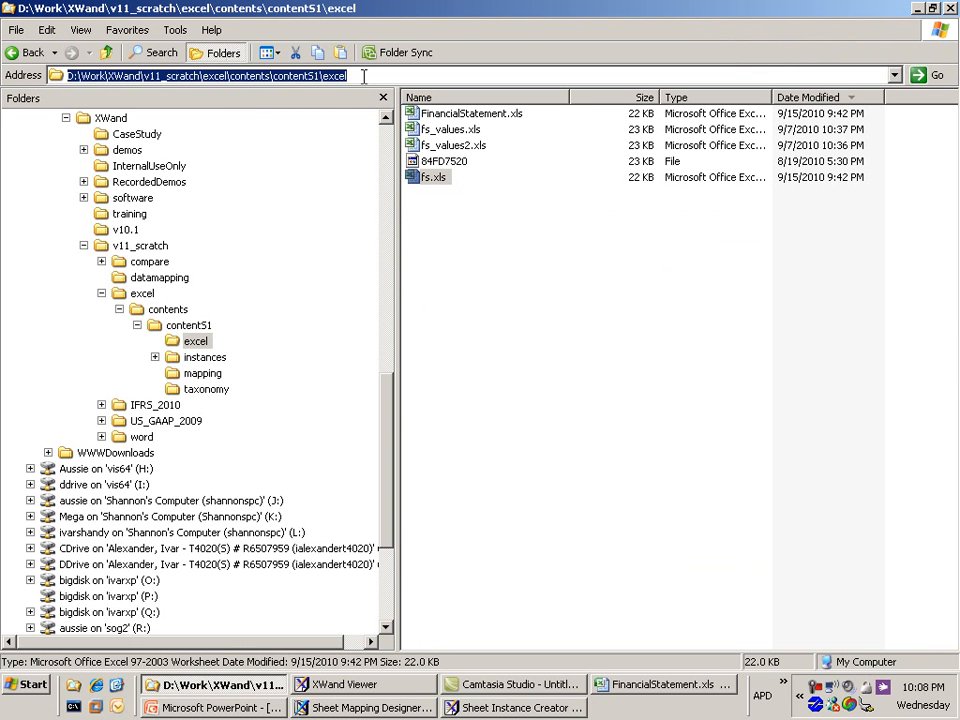
pyautogui.hotkey('ctrl', 'c')
pyautogui.hotkey('alt', 'Tab')
pyautogui.hotkey('ctrl', 'v')
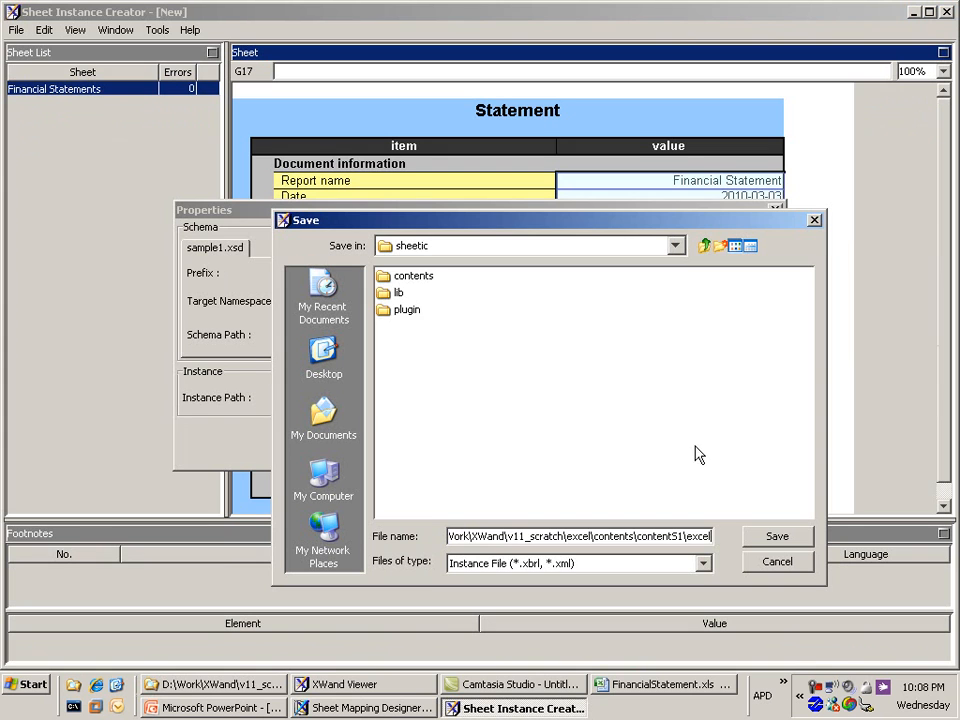
pyautogui.press('Return')
# Step: Save the instance as MyReportForSEC in the instances folder of contentS1 and close the Properties dialog
pyautogui.doubleClick(706, 246)
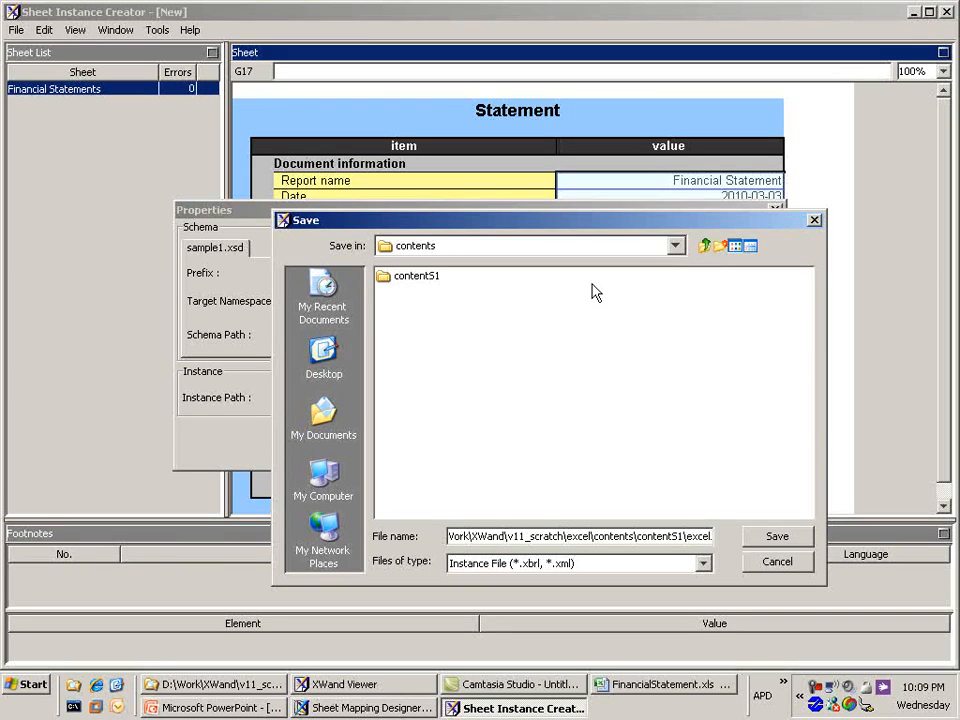
pyautogui.click(708, 246)
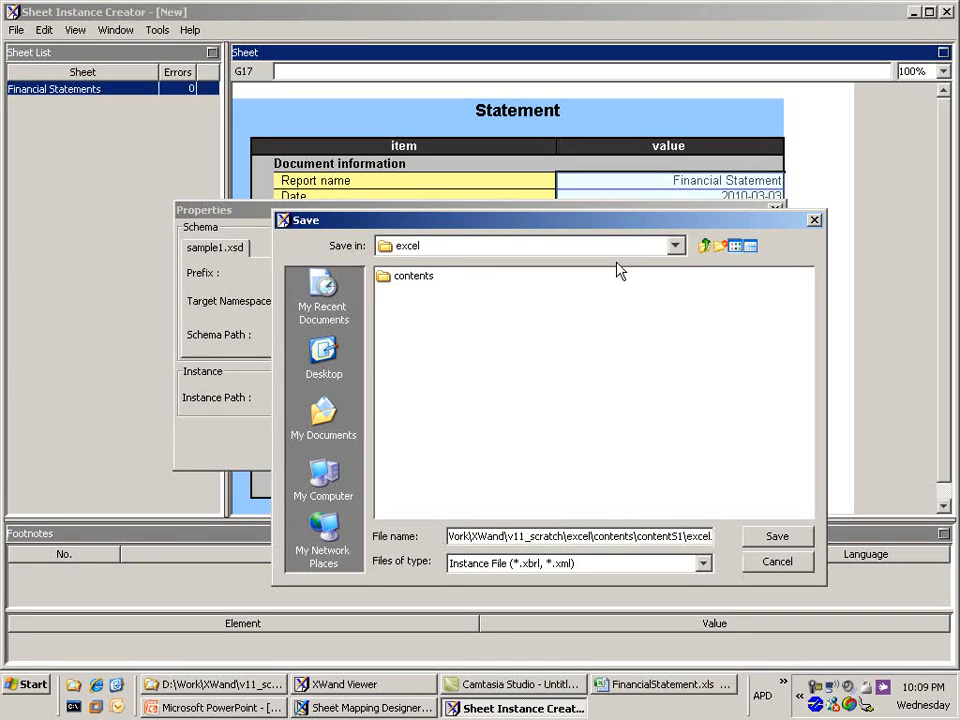
pyautogui.doubleClick(420, 283)
pyautogui.doubleClick(420, 281)
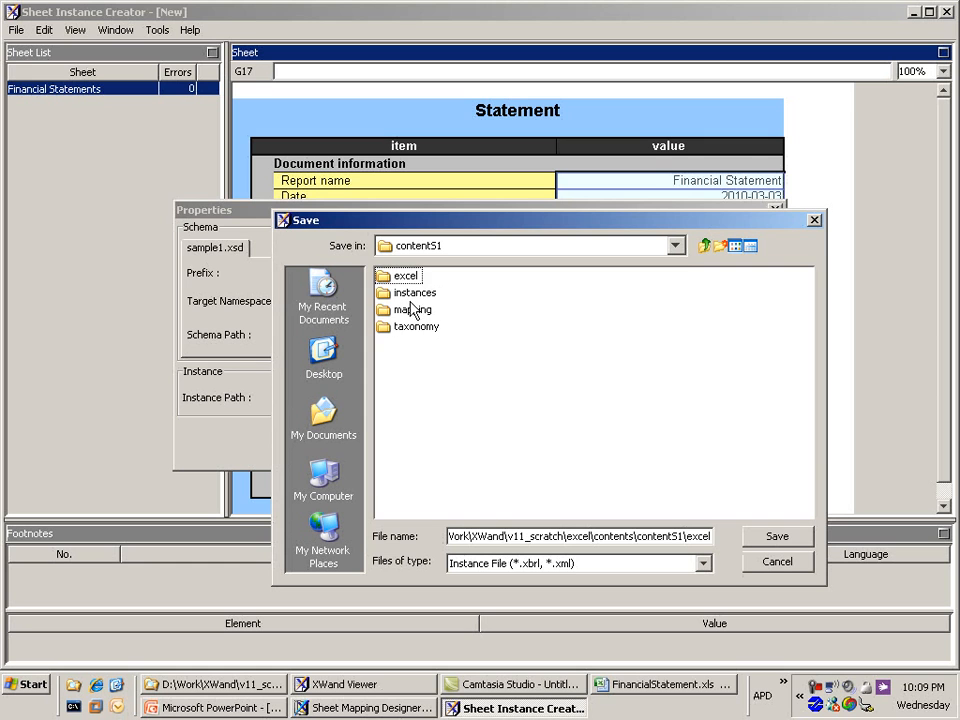
pyautogui.doubleClick(414, 292)
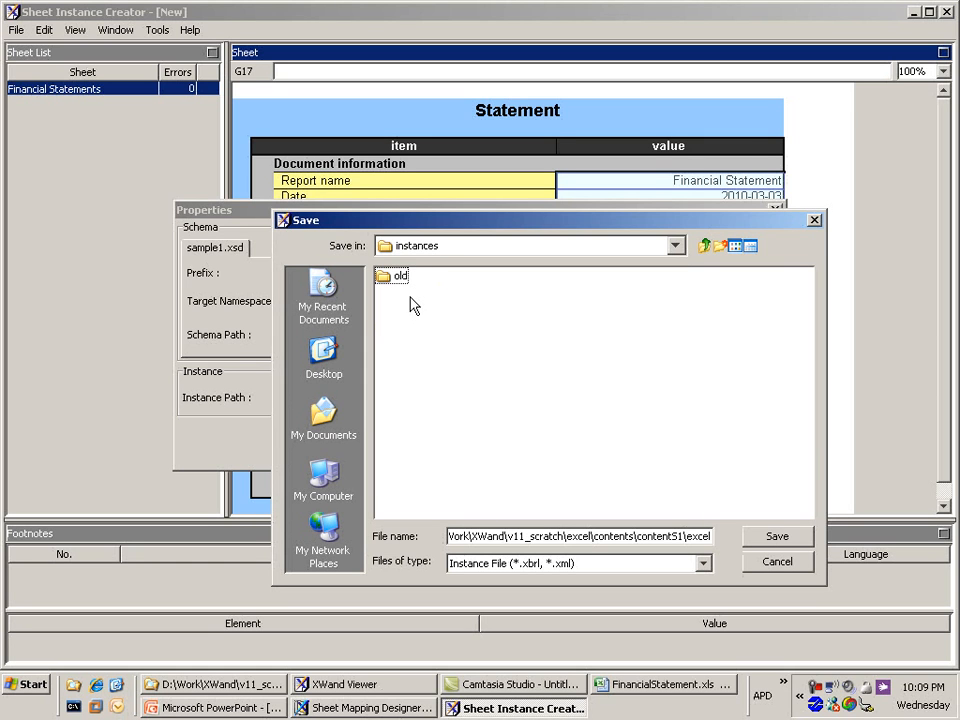
pyautogui.doubleClick(617, 541)
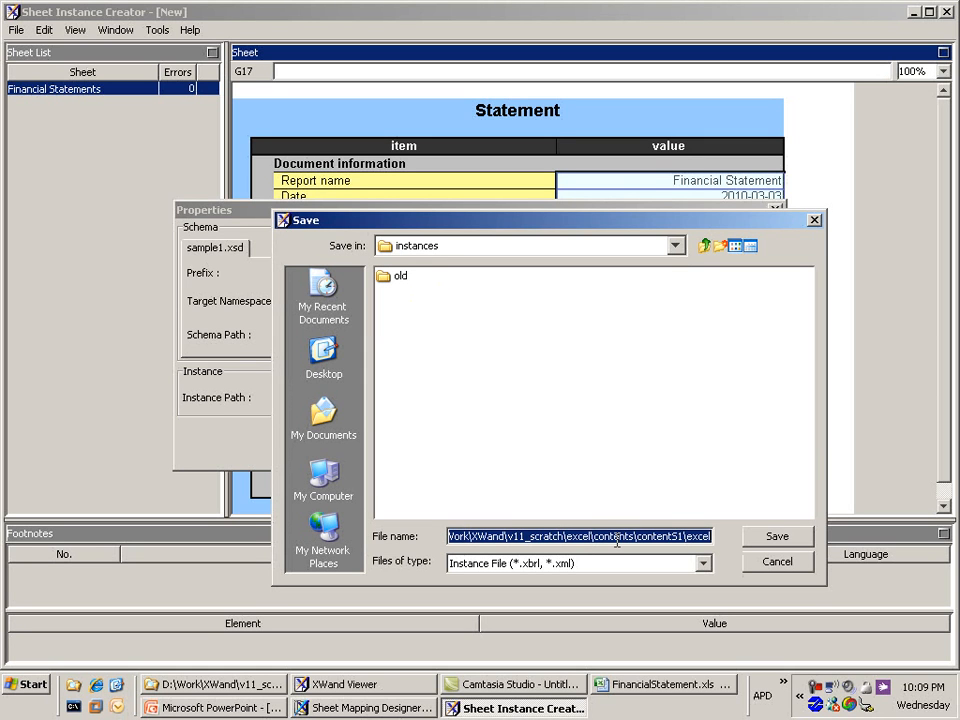
pyautogui.write('MyReportForSEC')
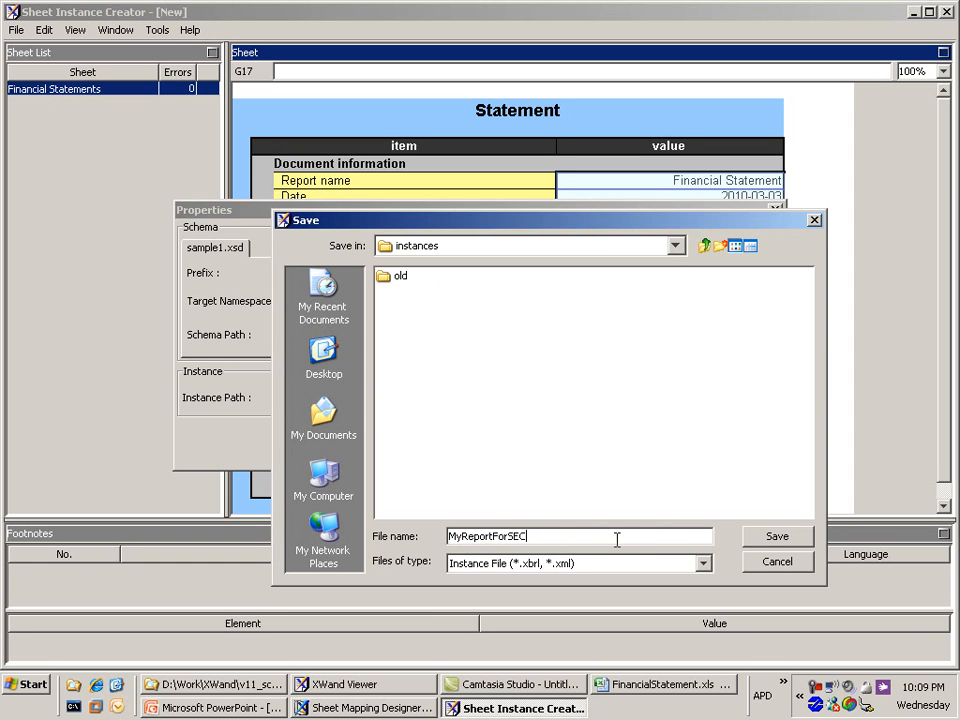
pyautogui.press('Return')
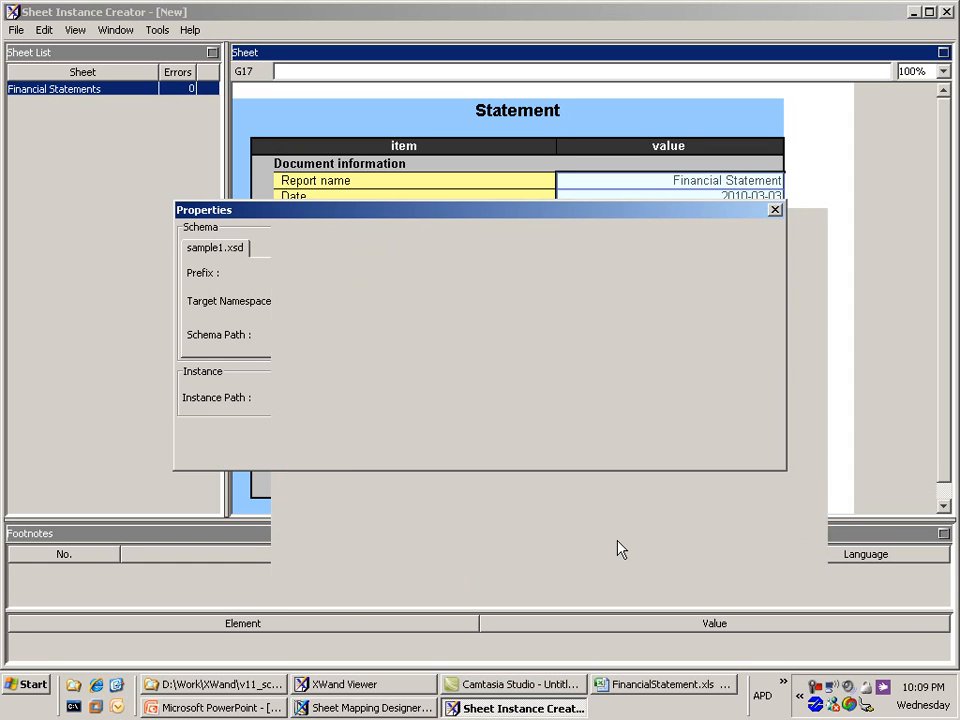
pyautogui.click(445, 452)
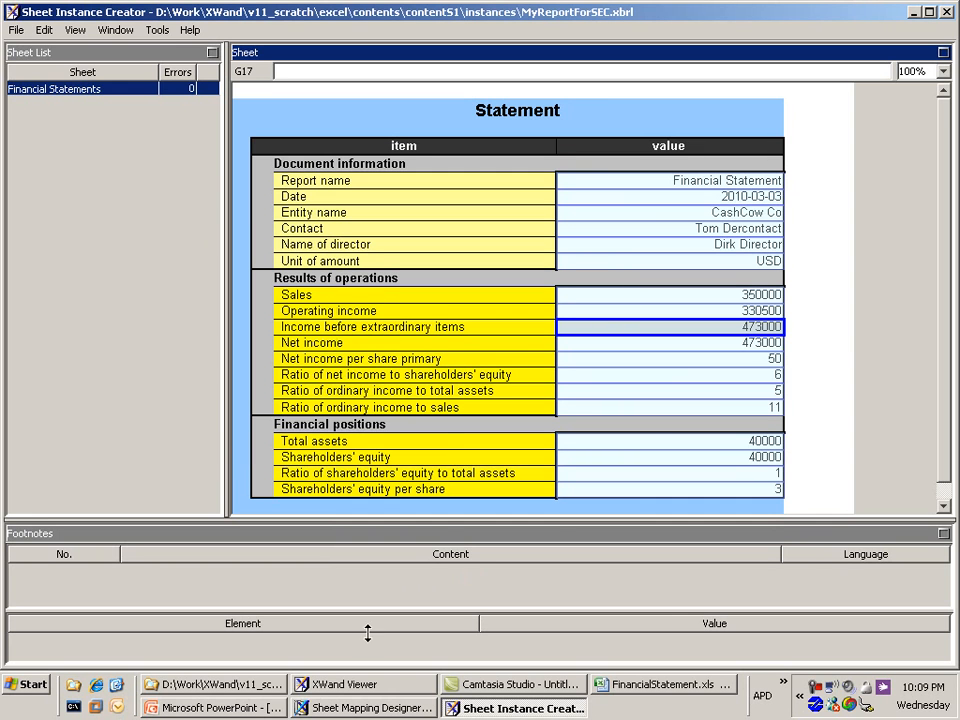
# Step: Switch to Windows Explorer and open MyReportForSEC.xbrl from the contentS1\instances folder in XWand Viewer
pyautogui.click(255, 690)
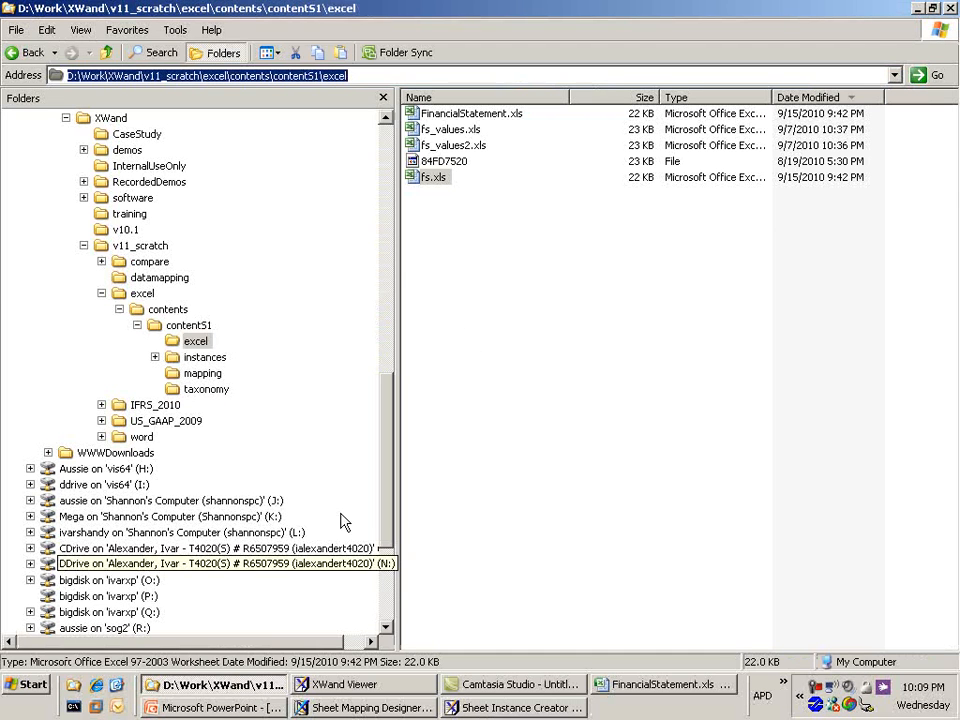
pyautogui.click(216, 360)
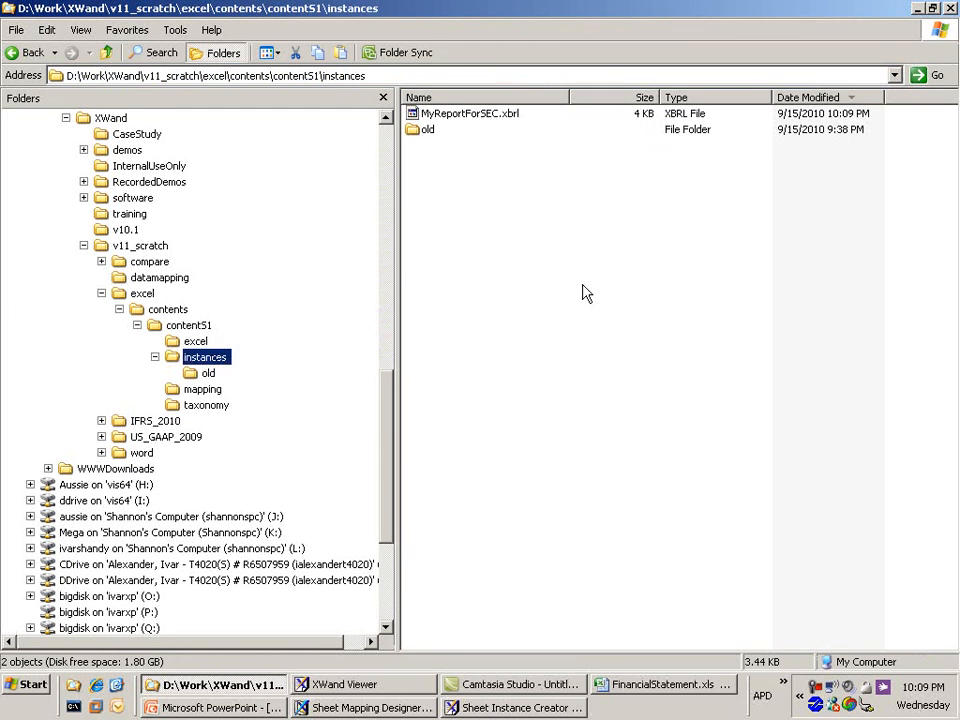
pyautogui.click(475, 117)
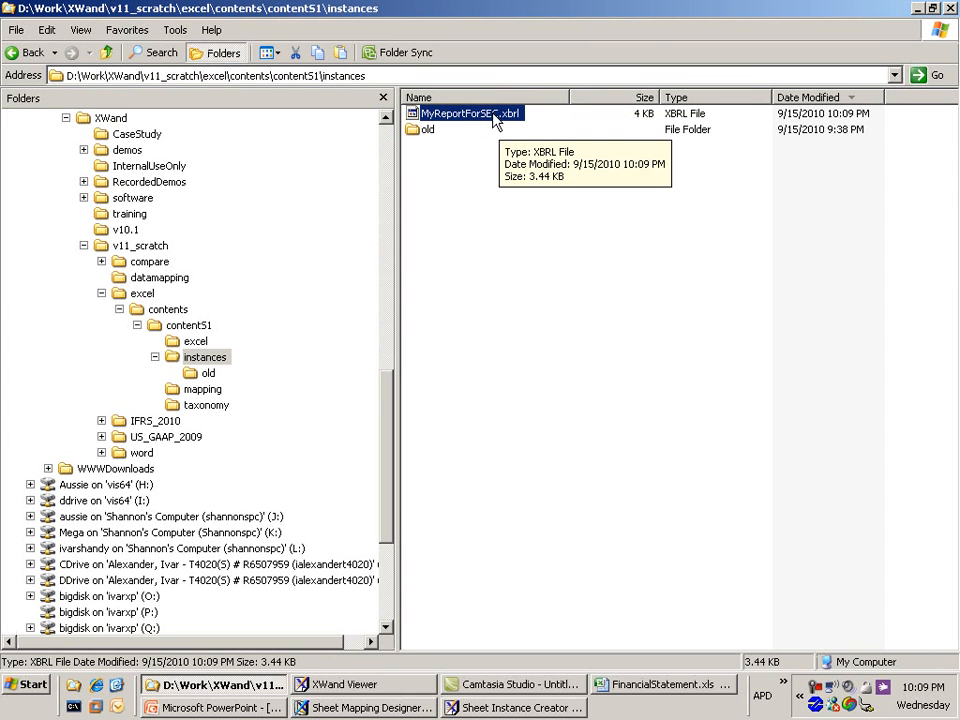
pyautogui.moveTo(494, 120); pyautogui.dragTo(401, 497)
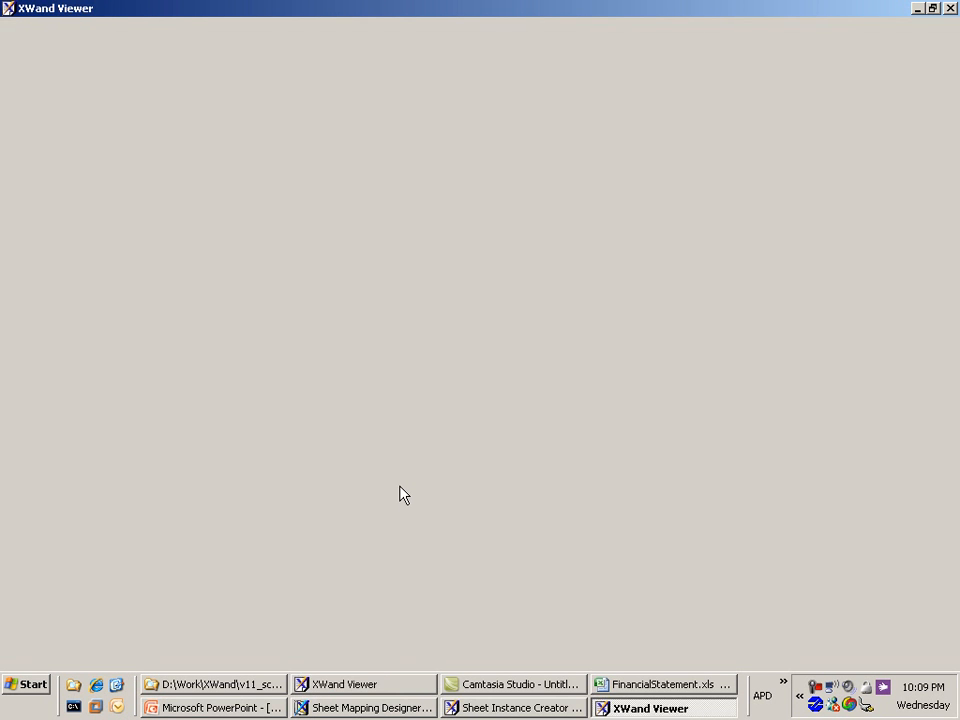